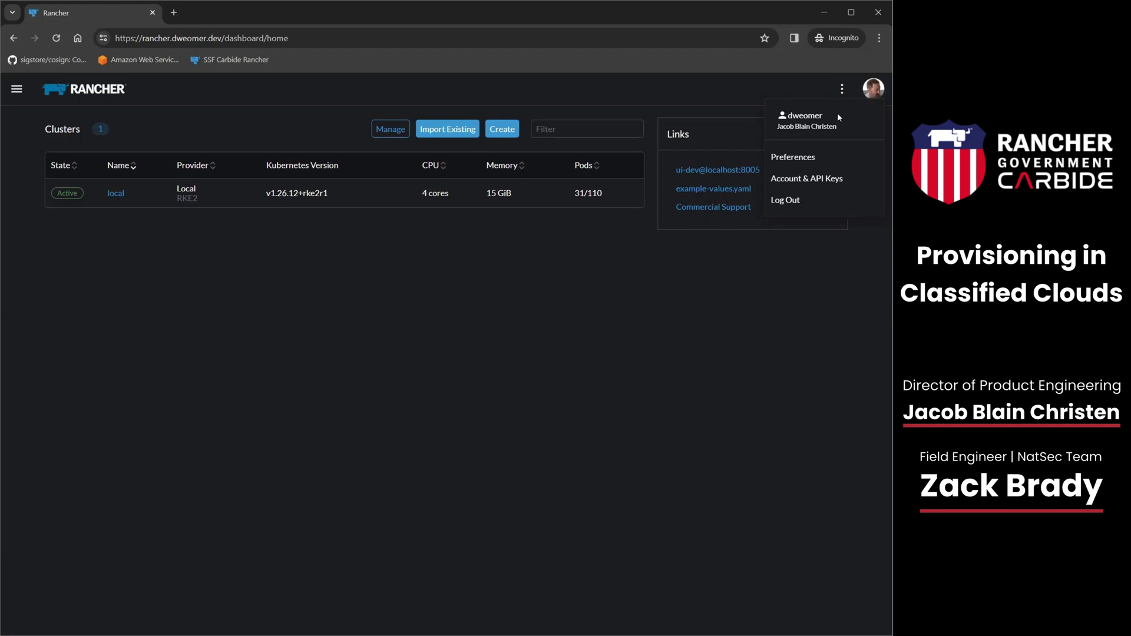
# Review the Rancher values in the linked example-values.yaml gist, from bootstrapPassword to rancherImageTag, and return to the Rancher home page.
pyautogui.click(626, 101)
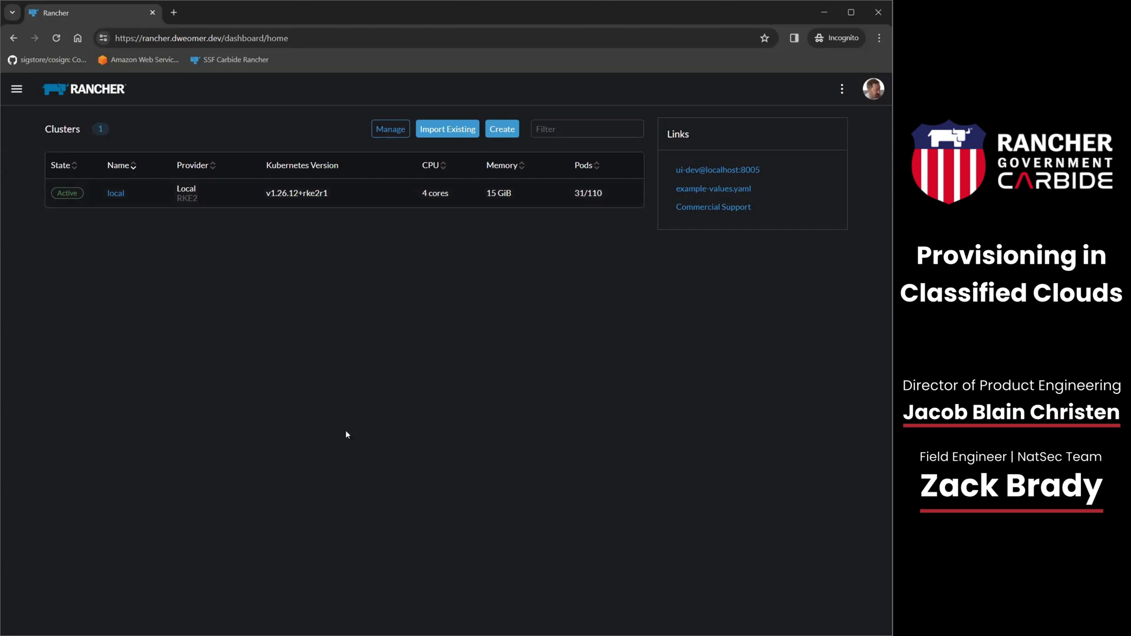
pyautogui.click(724, 191)
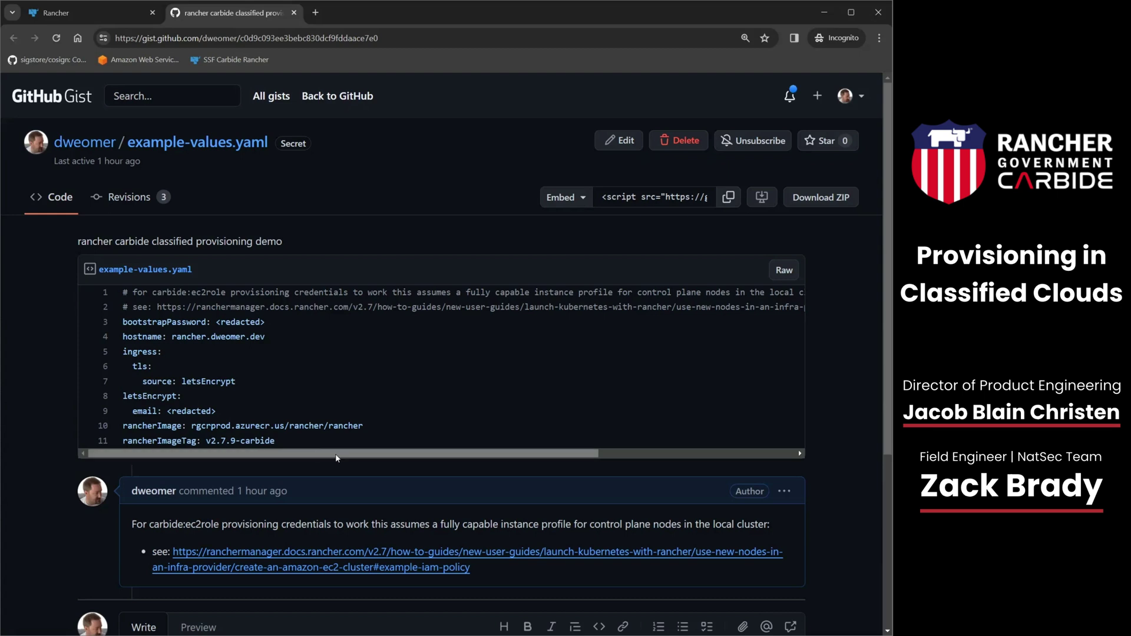
pyautogui.moveTo(277, 441); pyautogui.dragTo(122, 322)
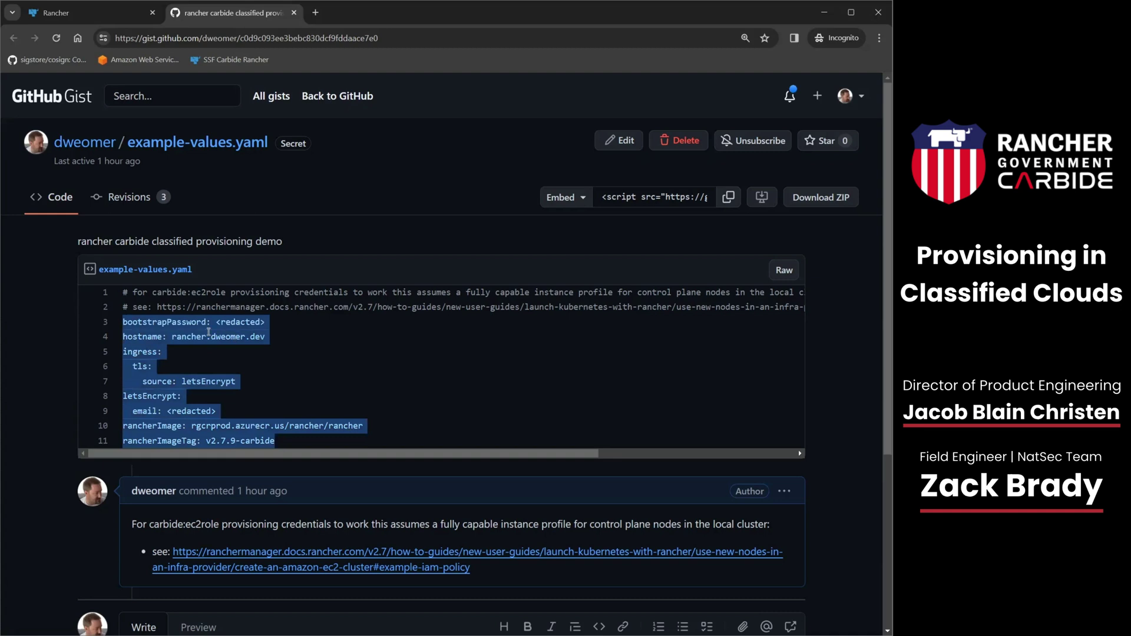
pyautogui.click(269, 335)
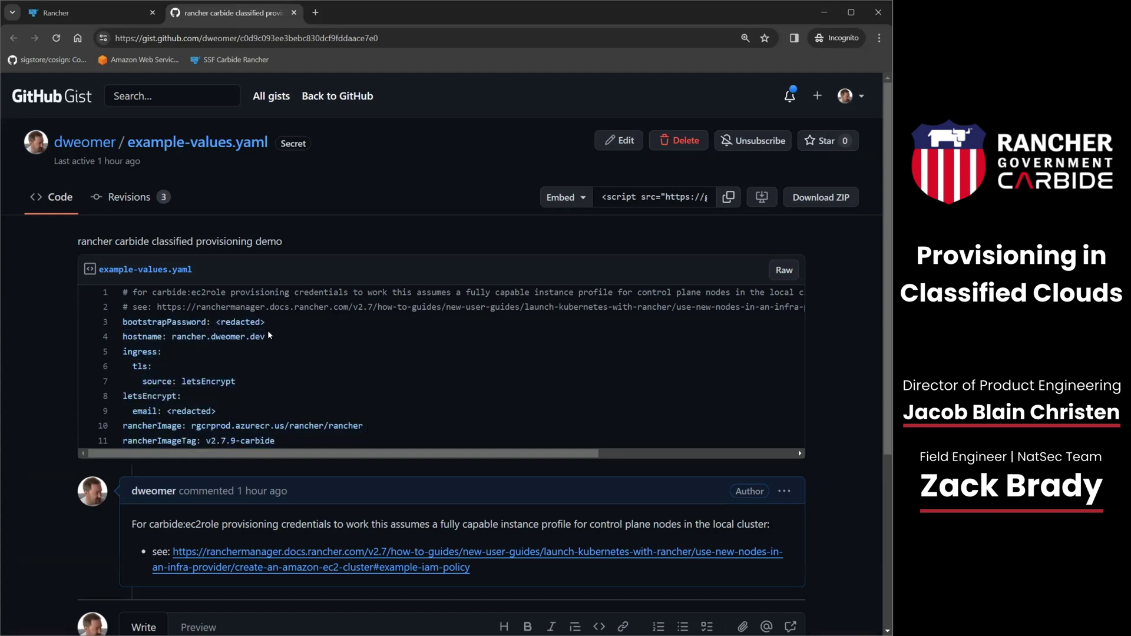
pyautogui.click(294, 12)
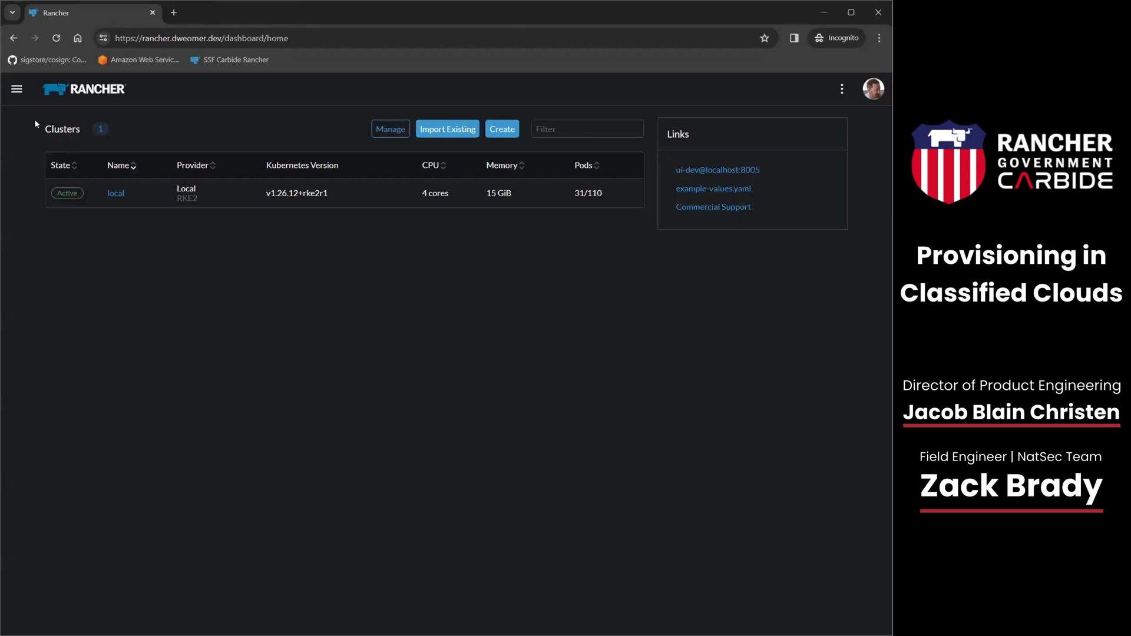
# Start creating a new RKE2/K3s cluster on Amazon EC2 from Cluster Management.
pyautogui.click(16, 88)
pyautogui.click(59, 232)
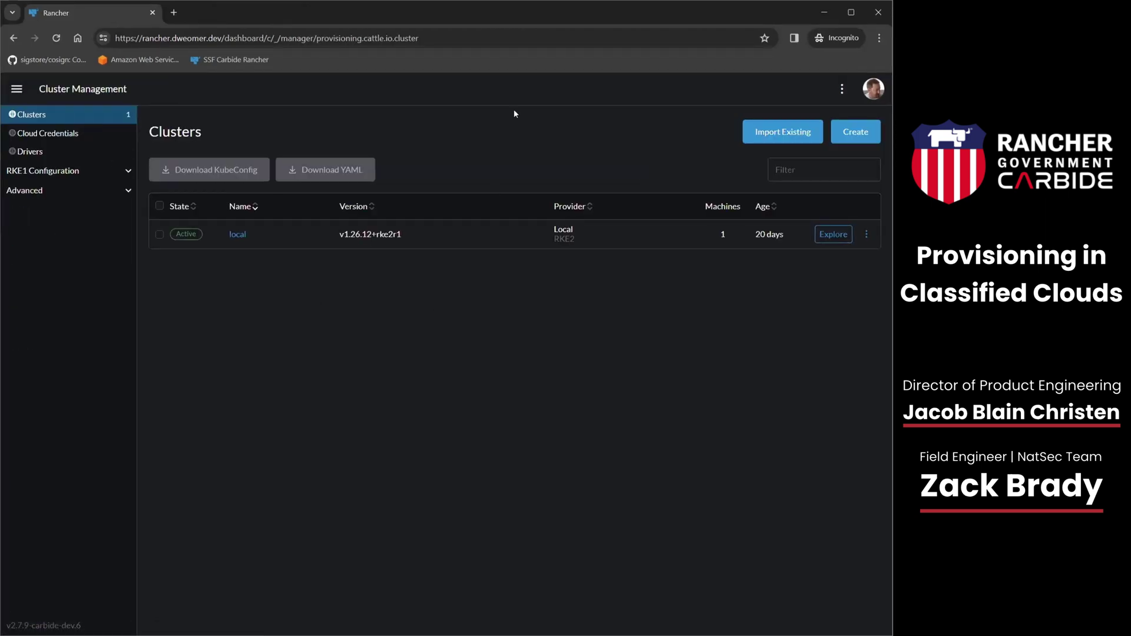
pyautogui.click(89, 132)
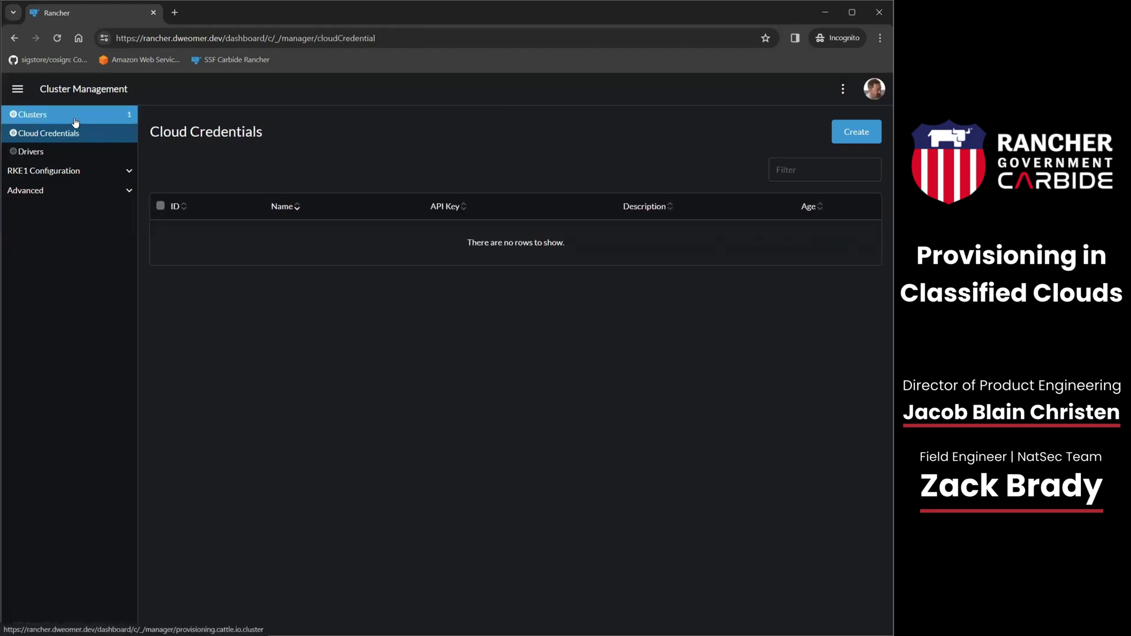
pyautogui.click(75, 121)
pyautogui.click(837, 134)
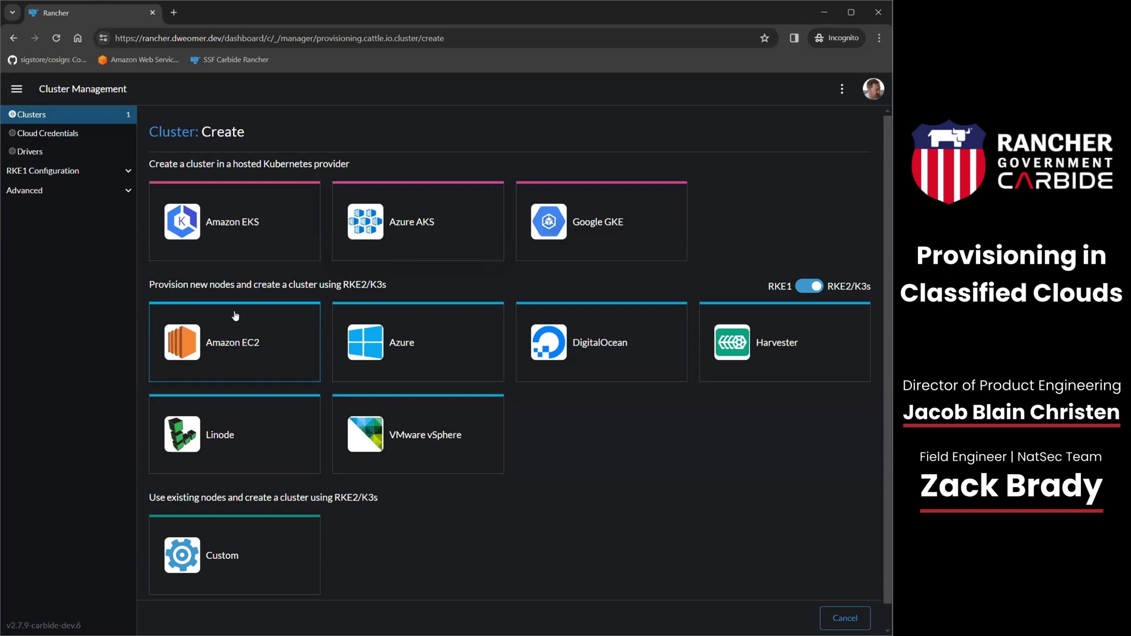
pyautogui.click(269, 334)
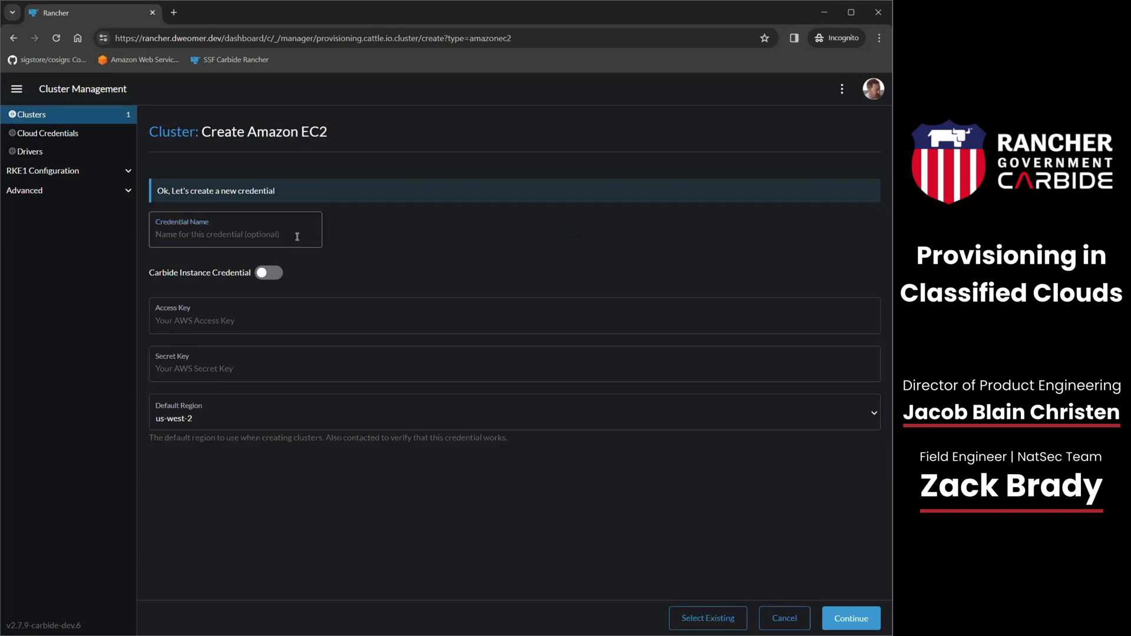
# Create a cloud credential named demo as a Carbide Instance Credential, with us-west-2 as the default region.
pyautogui.click(274, 243)
pyautogui.write('demo')
pyautogui.click(247, 420)
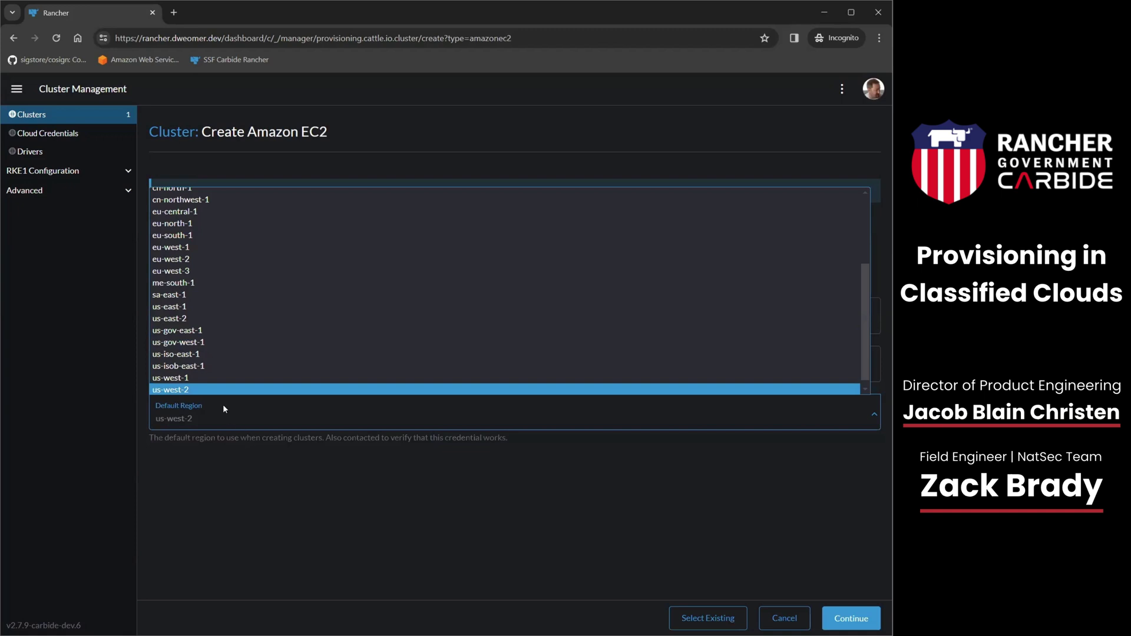
pyautogui.click(252, 440)
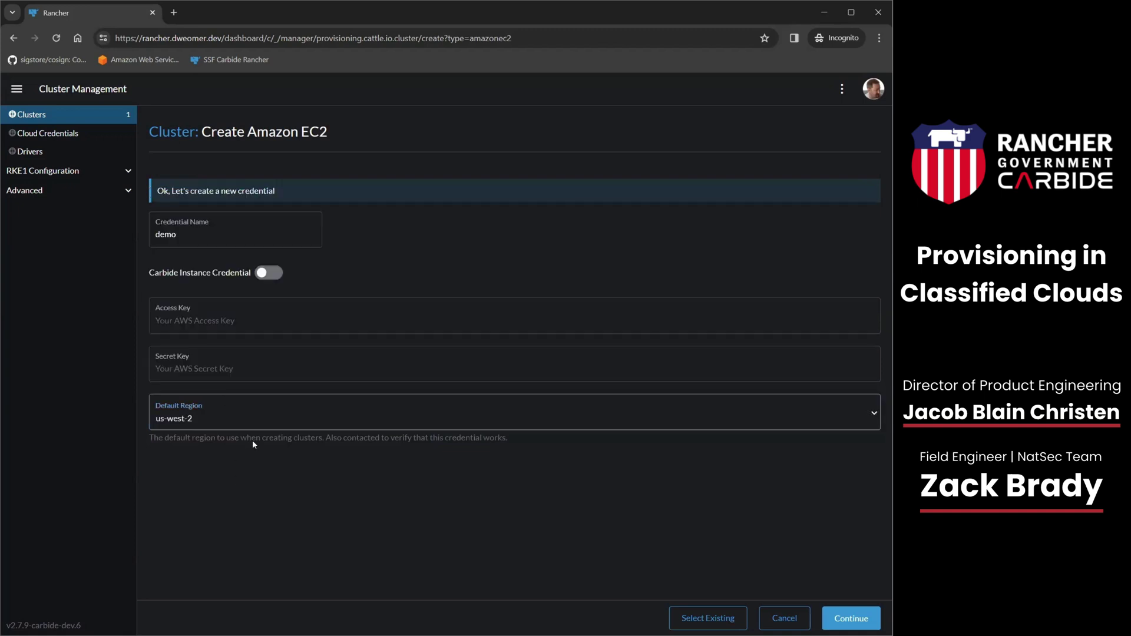
pyautogui.click(269, 273)
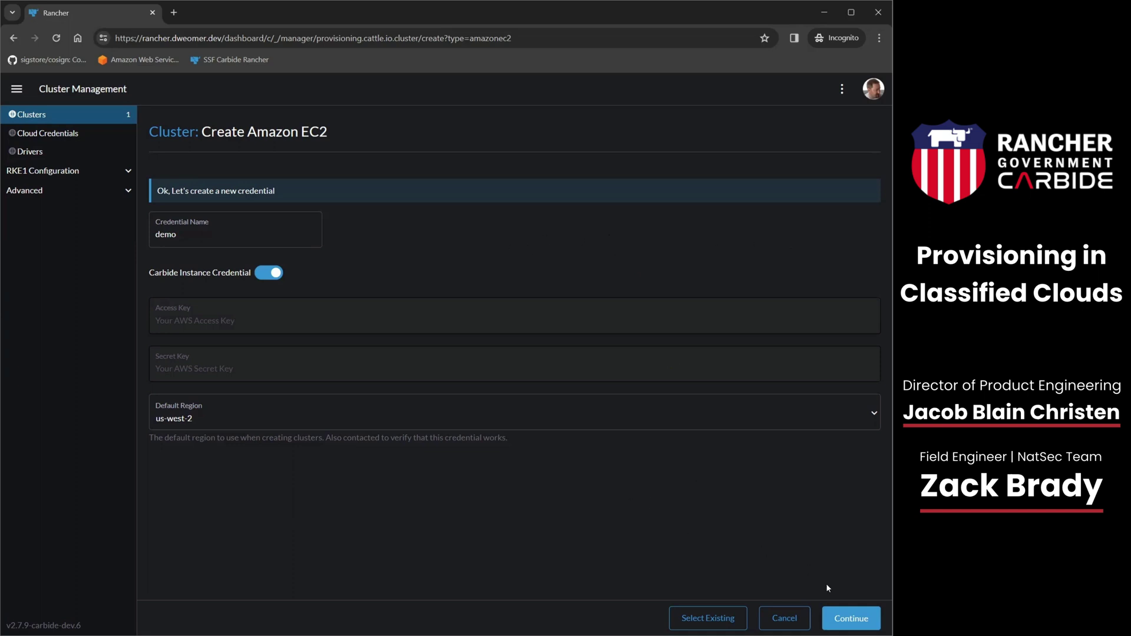
pyautogui.click(849, 617)
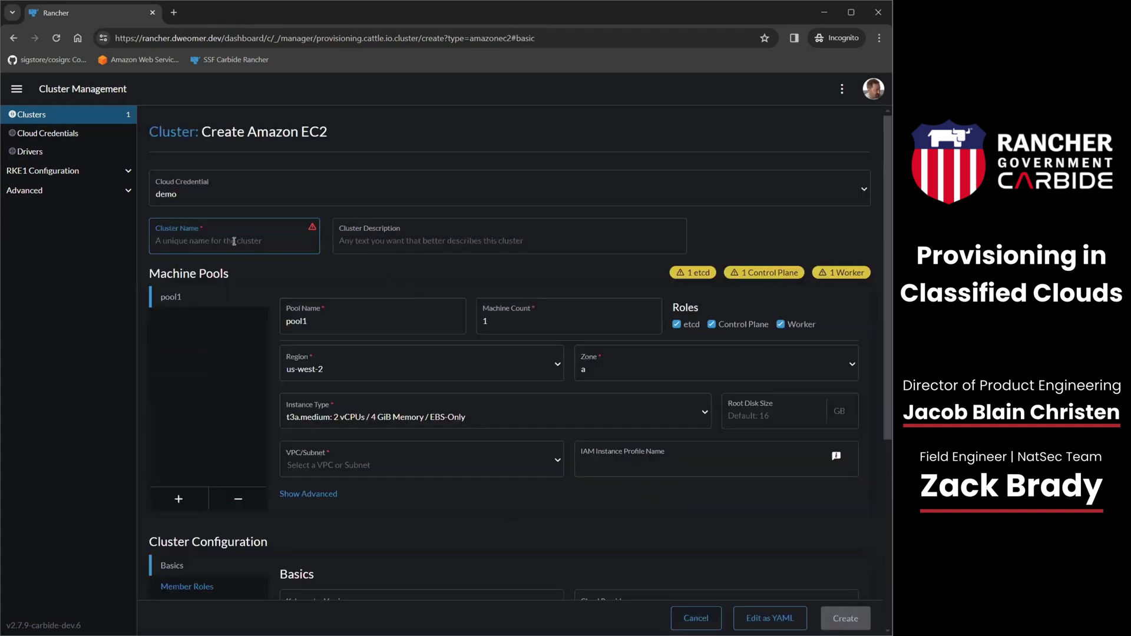
# Name the cluster demo and configure its first pool as ctl with 3 machines and no Worker role.
pyautogui.write('demo')
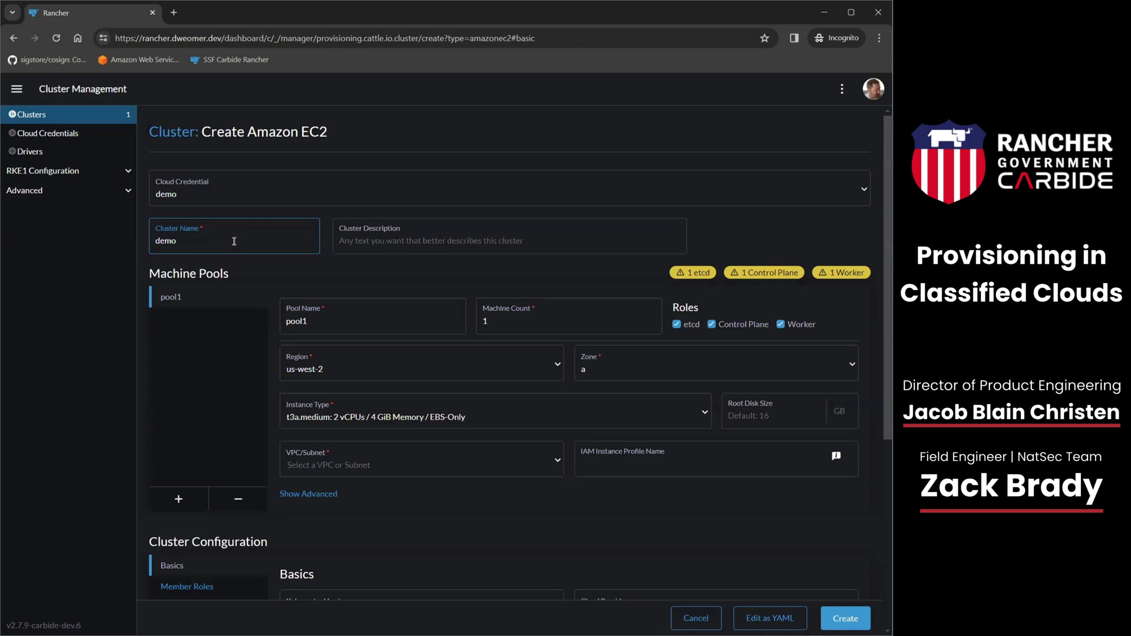
pyautogui.doubleClick(329, 320)
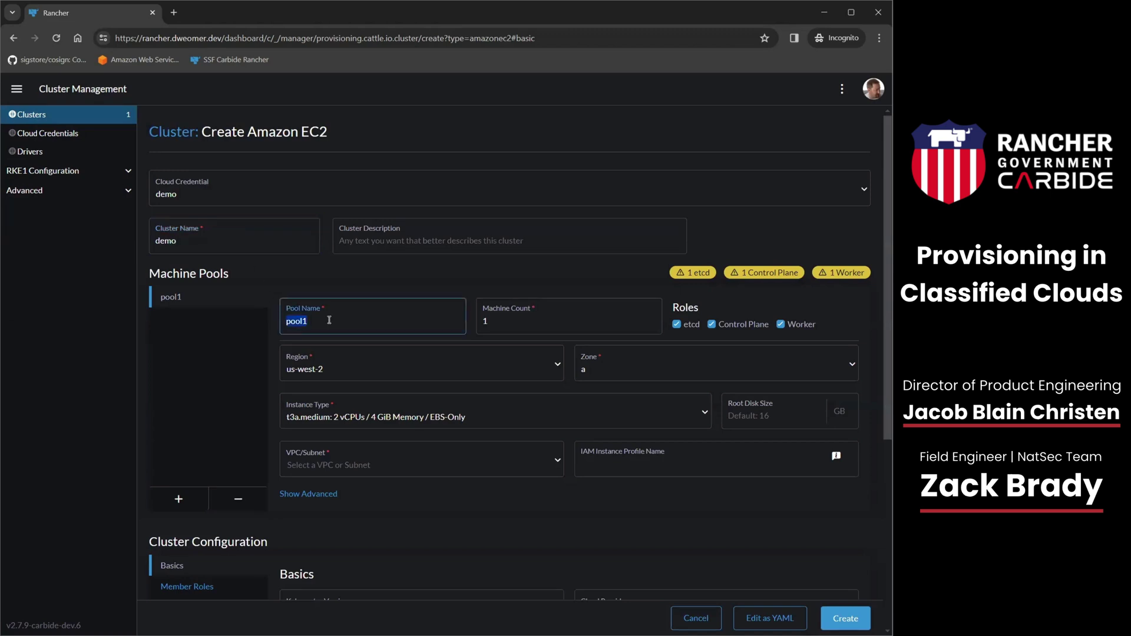
pyautogui.write('ctl')
pyautogui.click(652, 318)
pyautogui.click(652, 318)
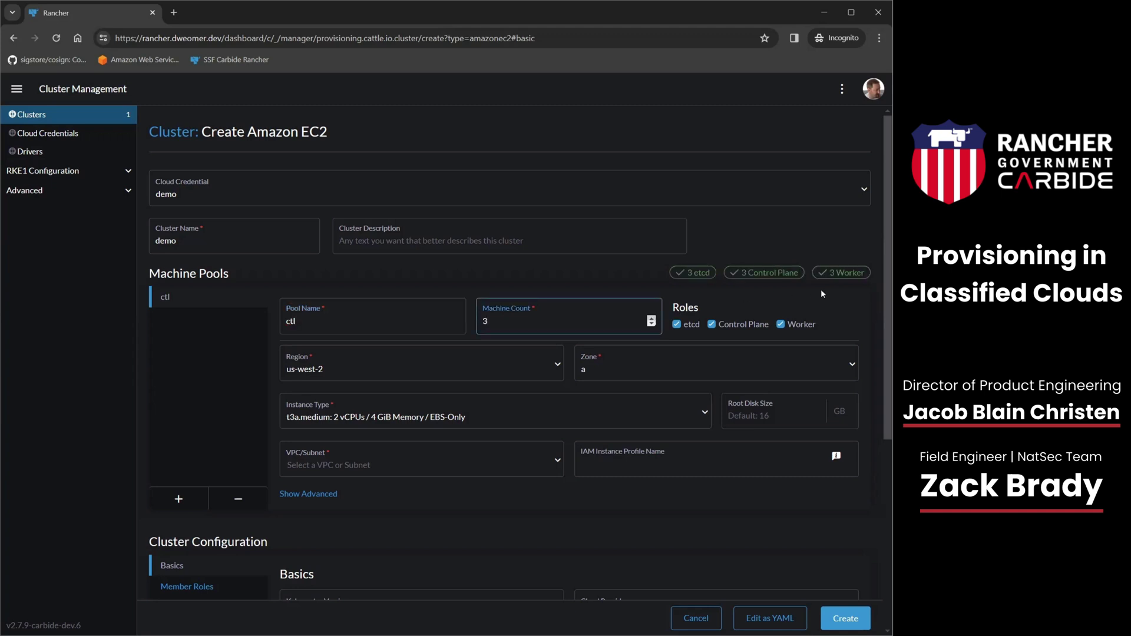
pyautogui.click(781, 325)
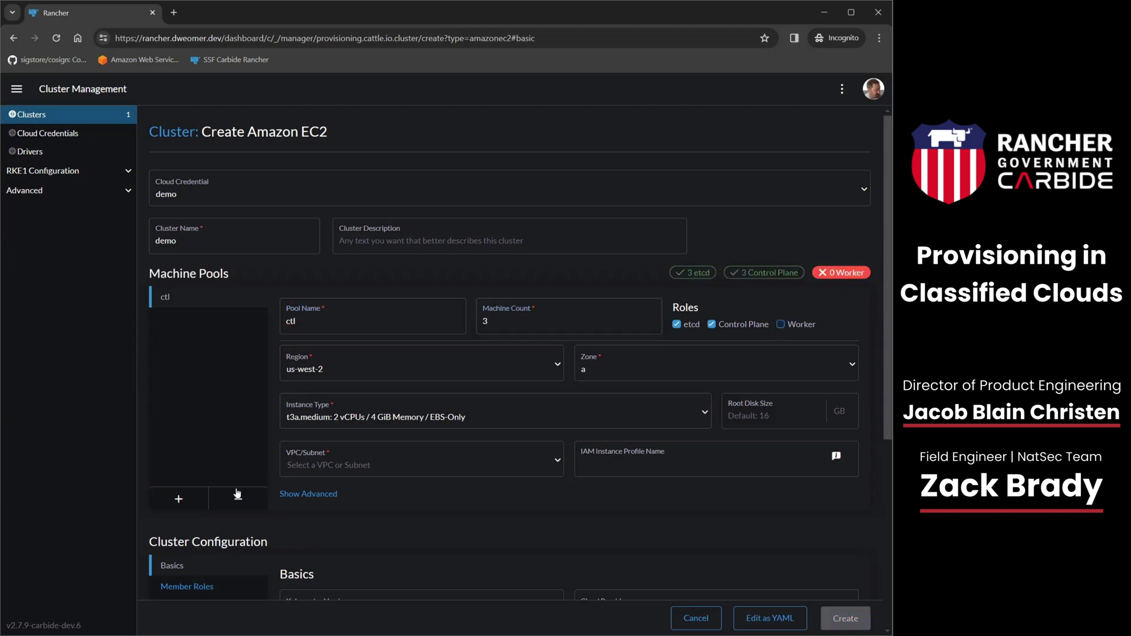
# Add a second machine pool named wkr for the worker nodes.
pyautogui.click(179, 499)
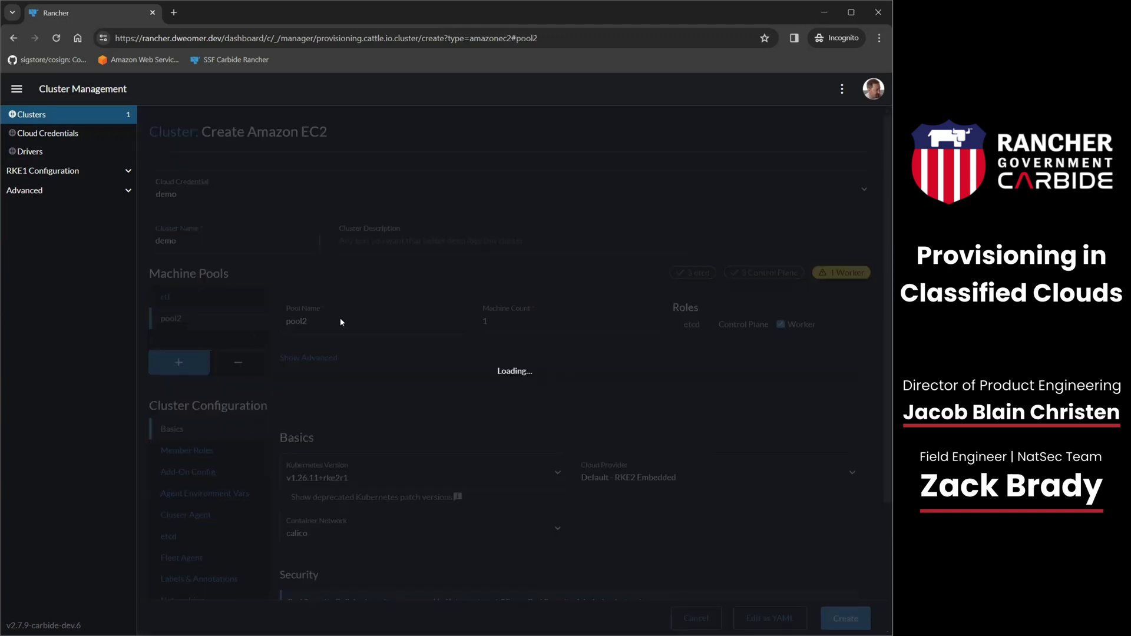
pyautogui.write('wkr')
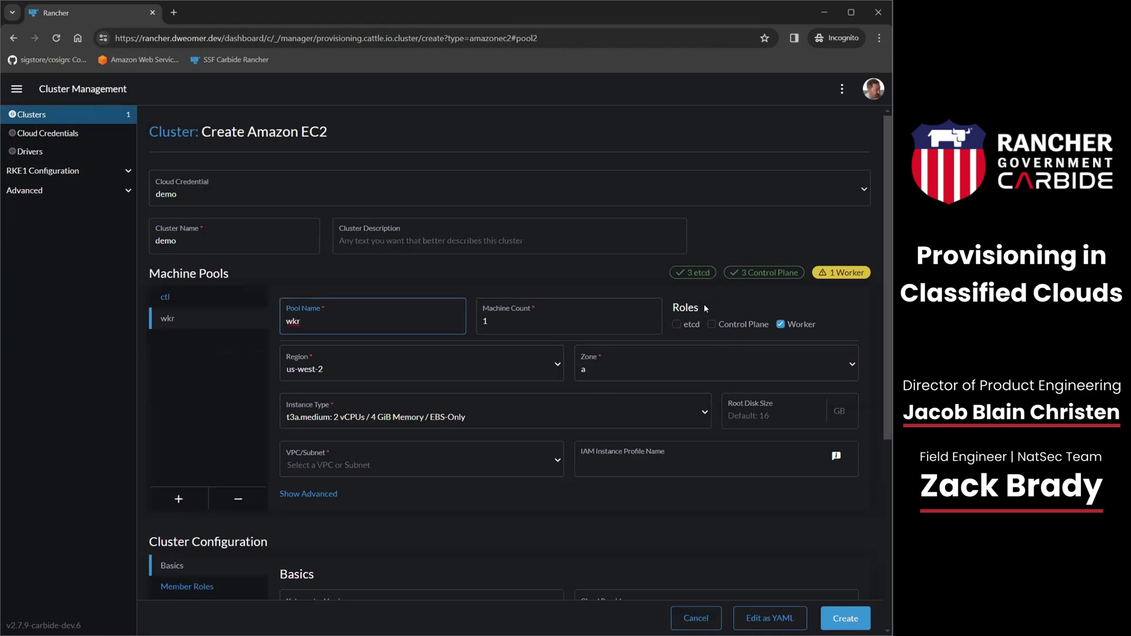
pyautogui.click(651, 325)
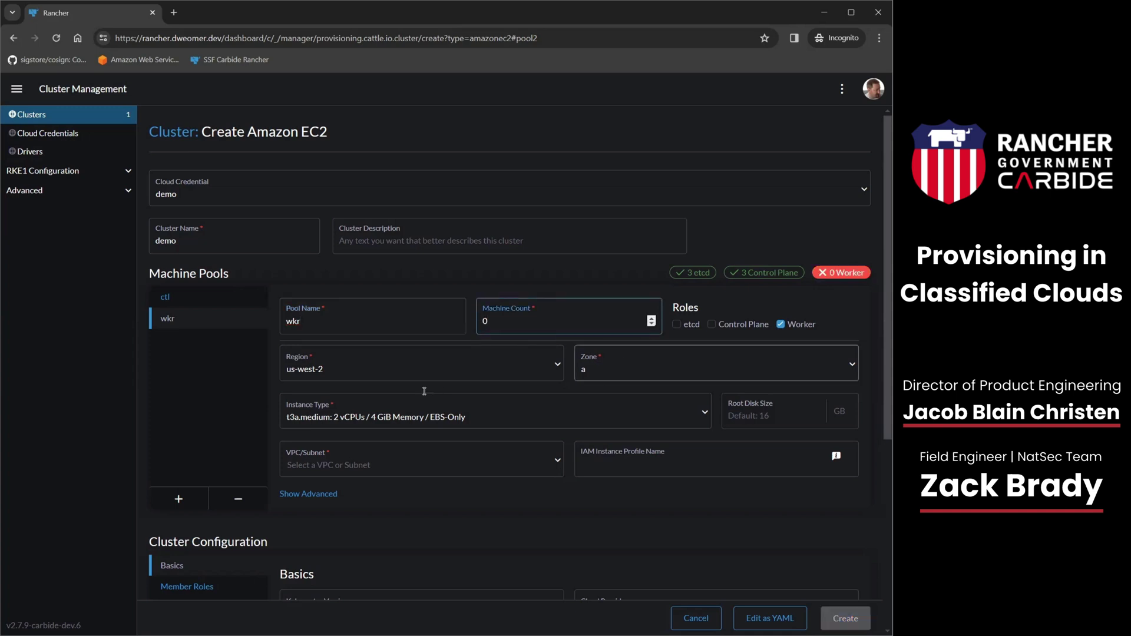
pyautogui.click(597, 377)
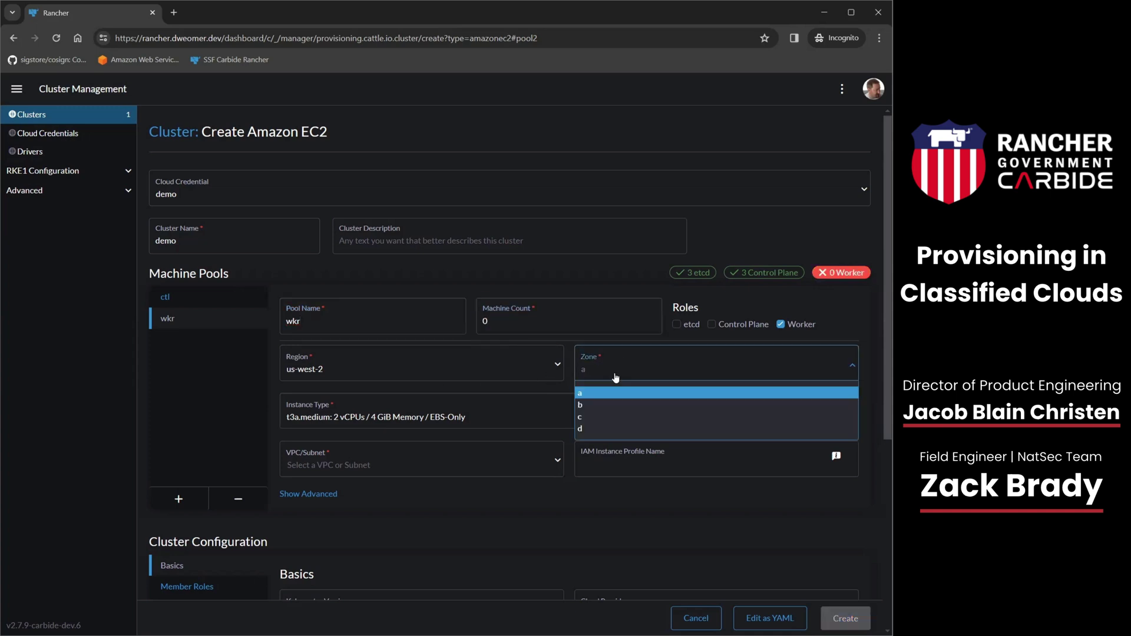
pyautogui.click(619, 404)
pyautogui.click(396, 467)
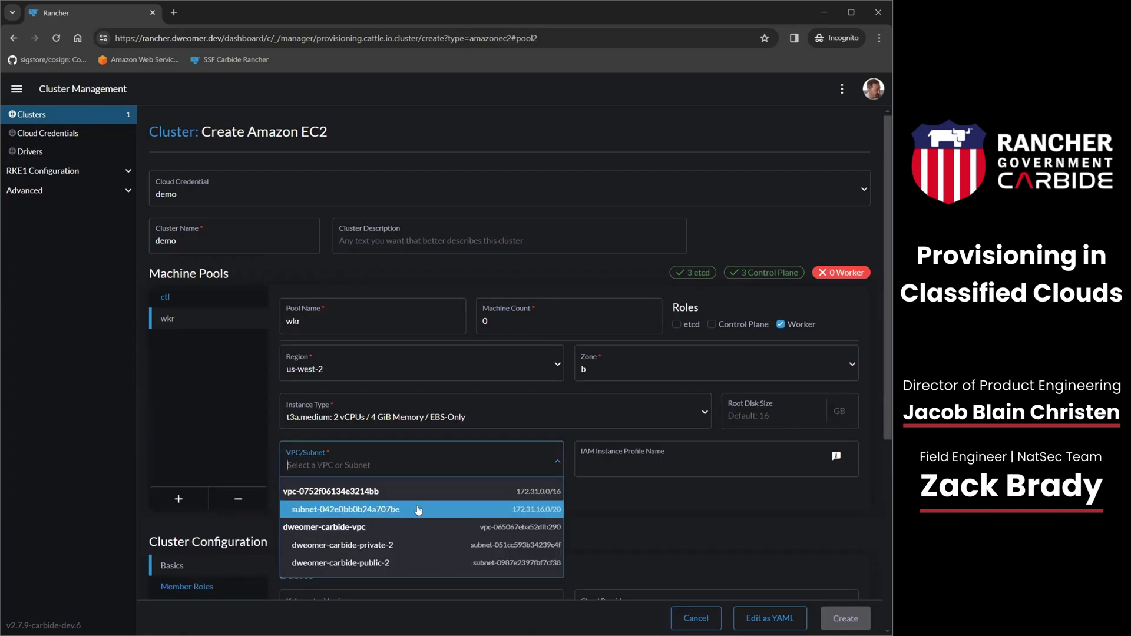
pyautogui.click(634, 365)
pyautogui.click(596, 390)
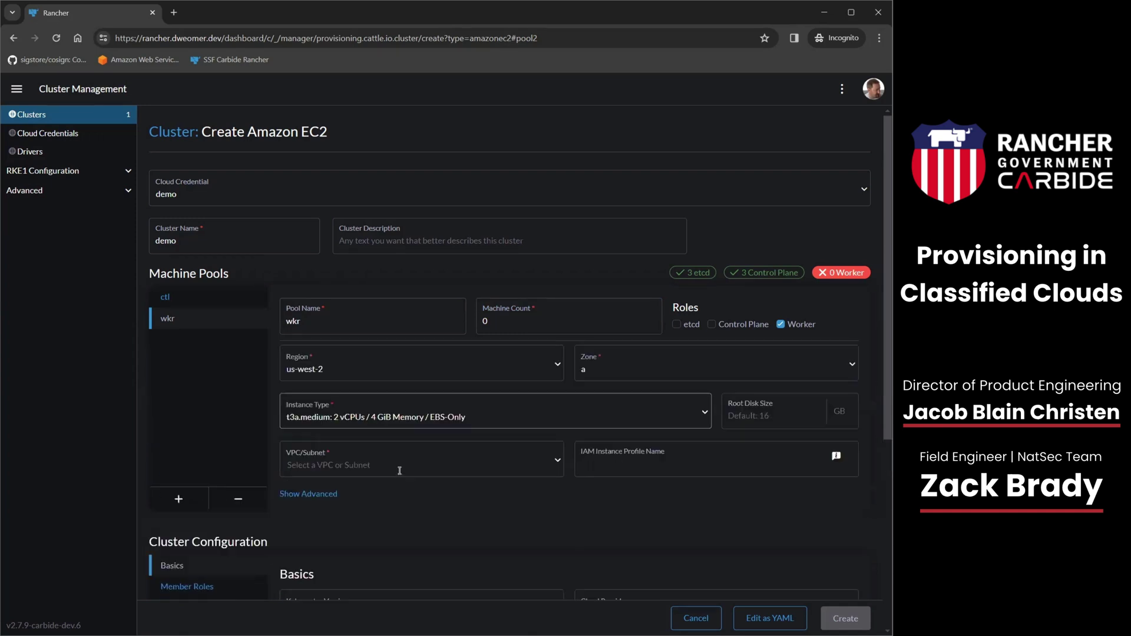
# Assign subnet-0b8ae91dfb575f716 to the wkr pool and vpc-0752f06134e3214bb to the ctl pool.
pyautogui.click(409, 464)
pyautogui.click(360, 507)
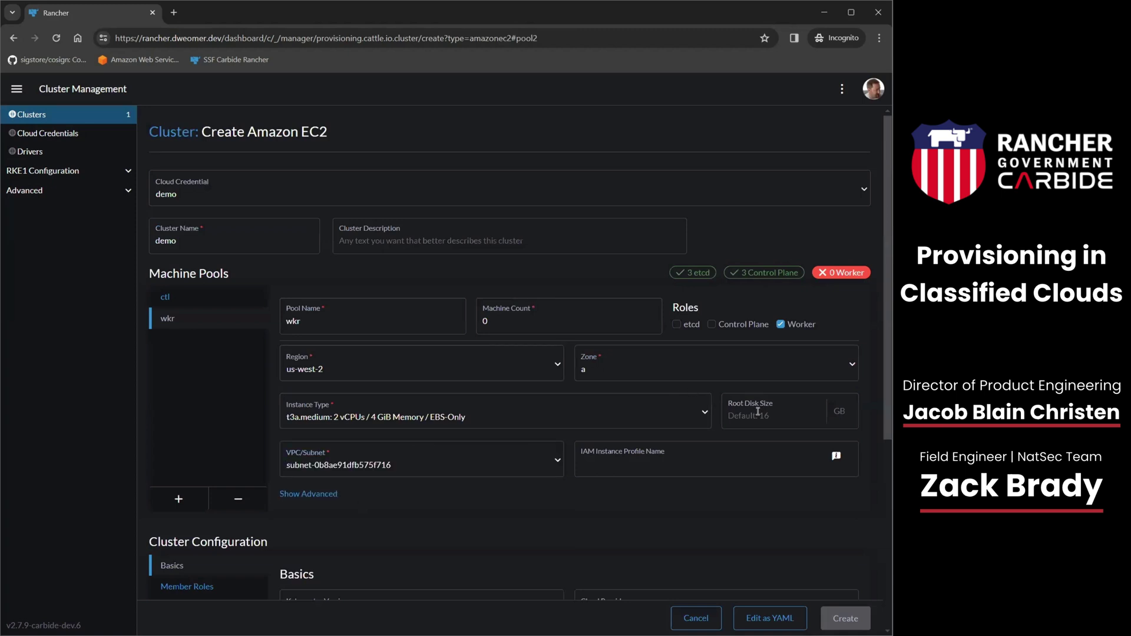
pyautogui.click(208, 297)
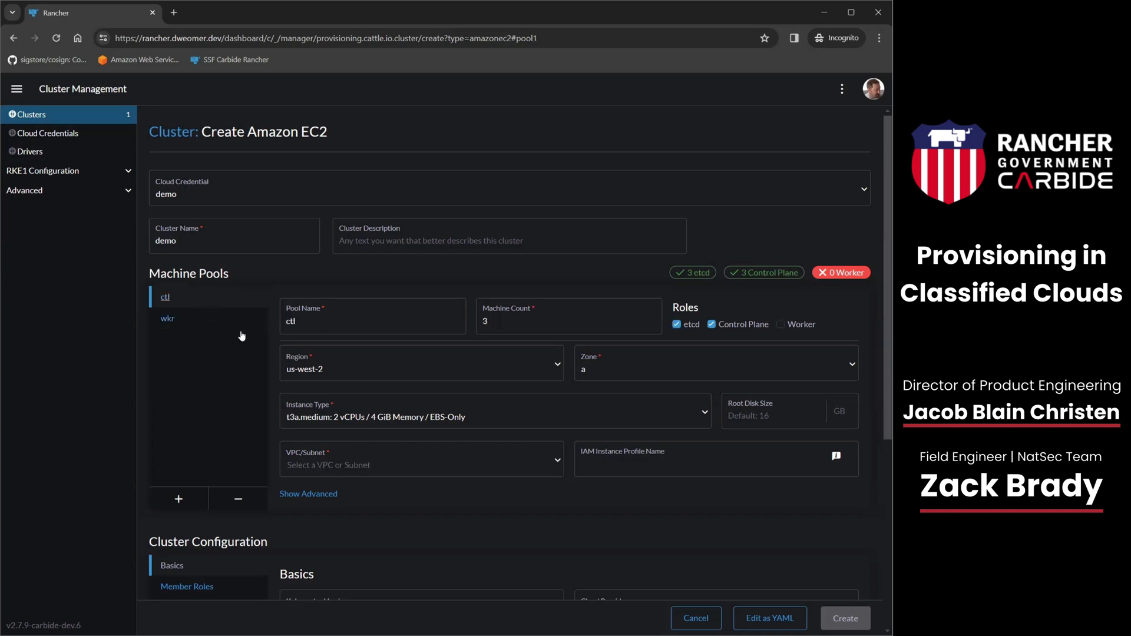
pyautogui.click(386, 470)
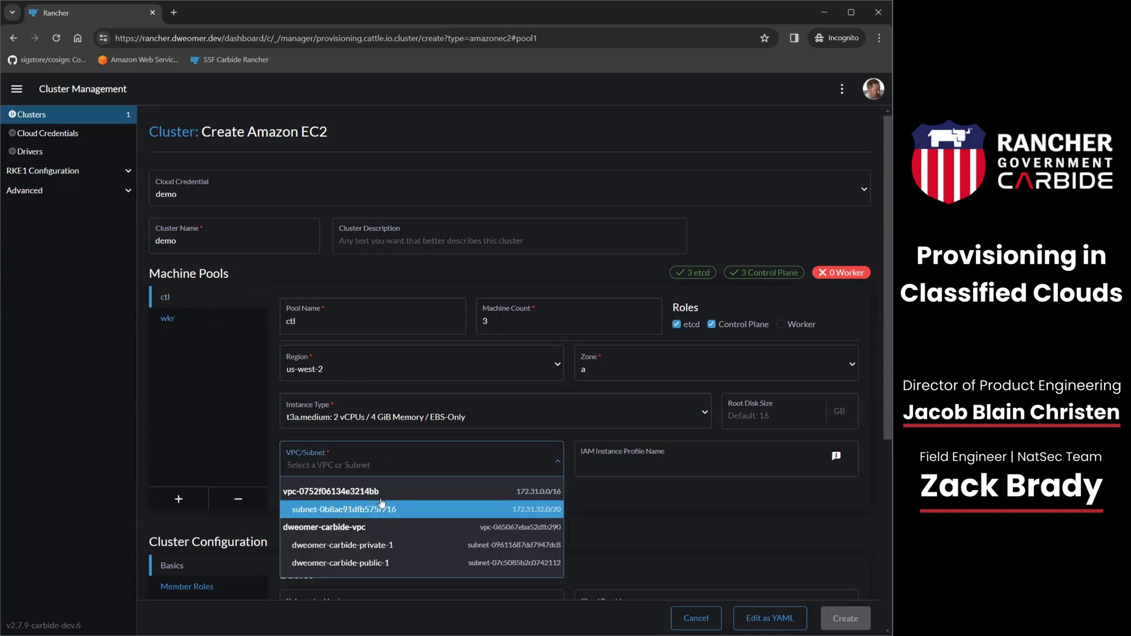
pyautogui.click(381, 492)
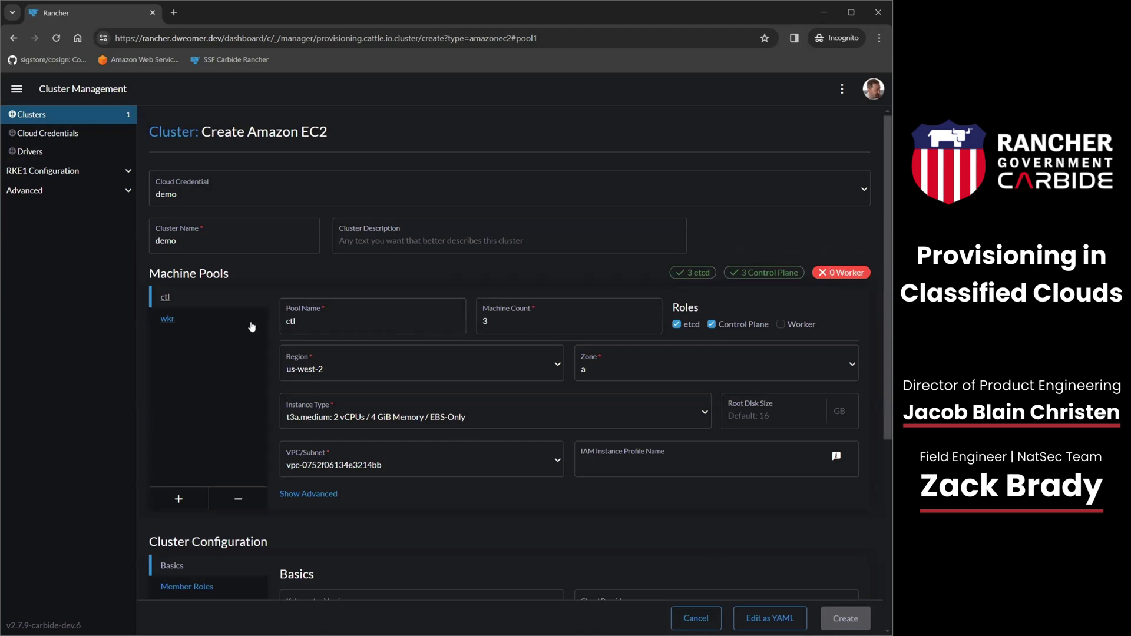
# Set the wkr pool's machine count to 2.
pyautogui.click(248, 323)
pyautogui.click(171, 318)
pyautogui.click(569, 319)
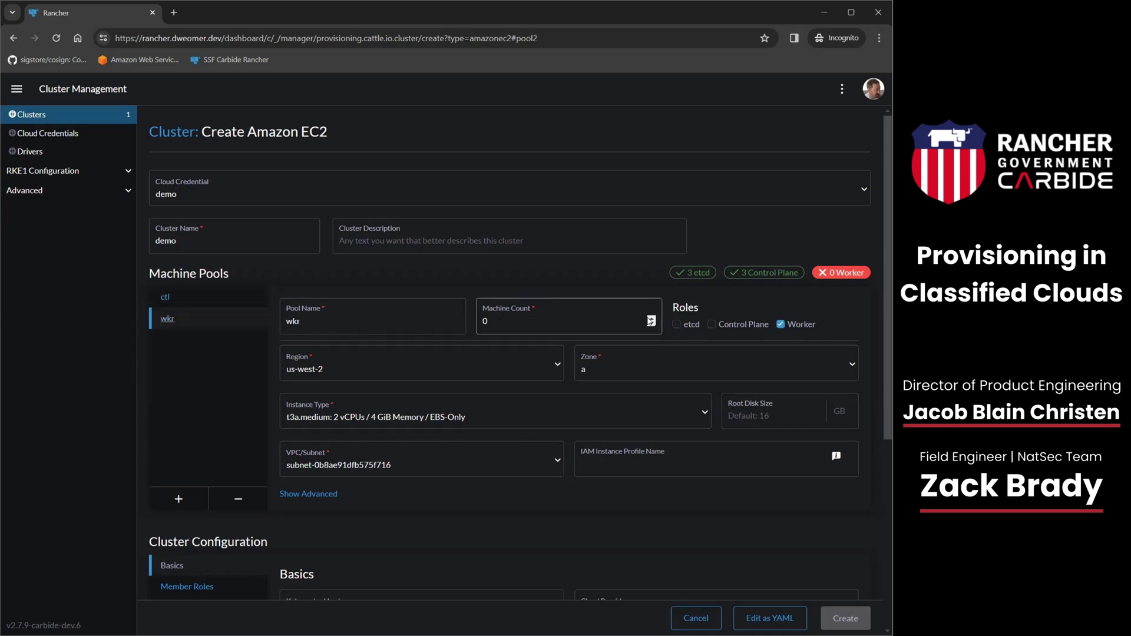
pyautogui.write('1')
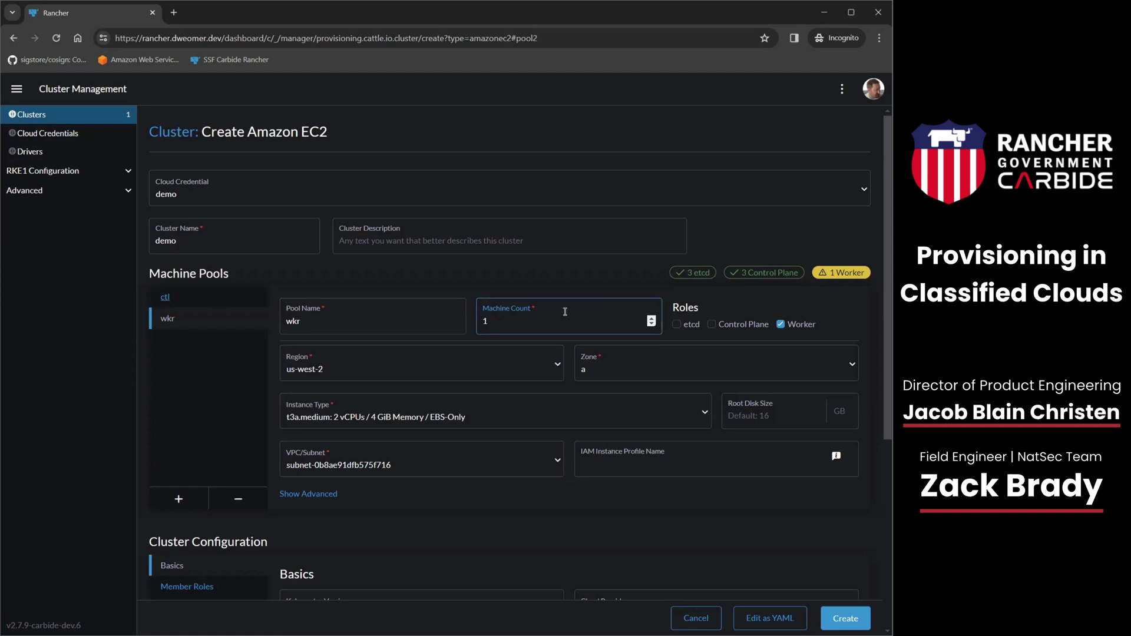
pyautogui.click(651, 318)
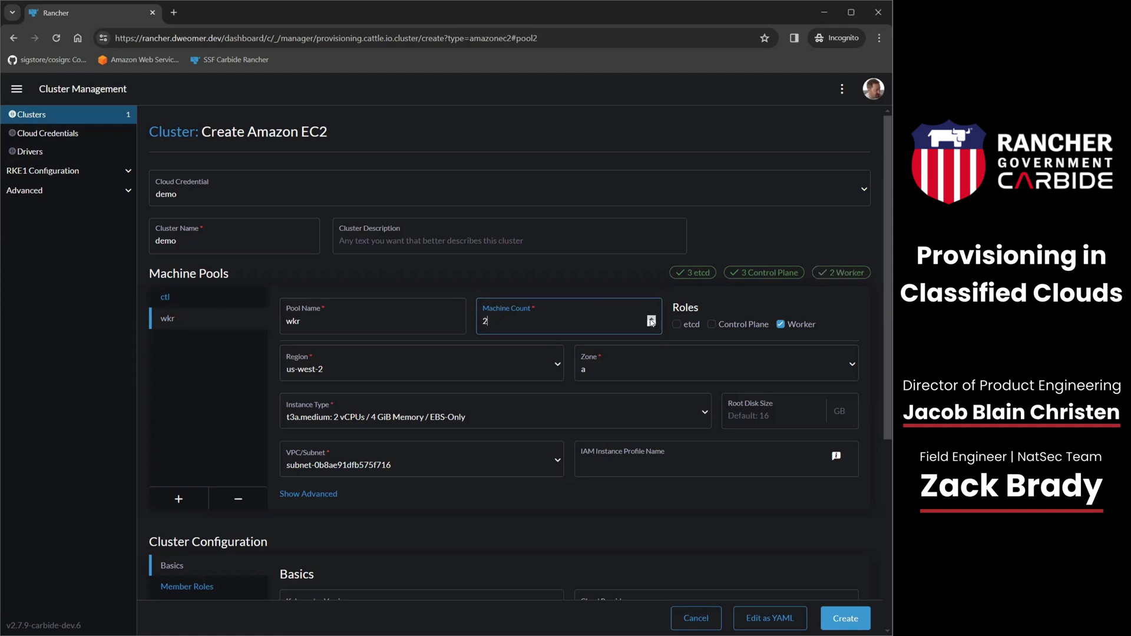
# Create the demo cluster and open its details to check the machine pools.
pyautogui.click(841, 622)
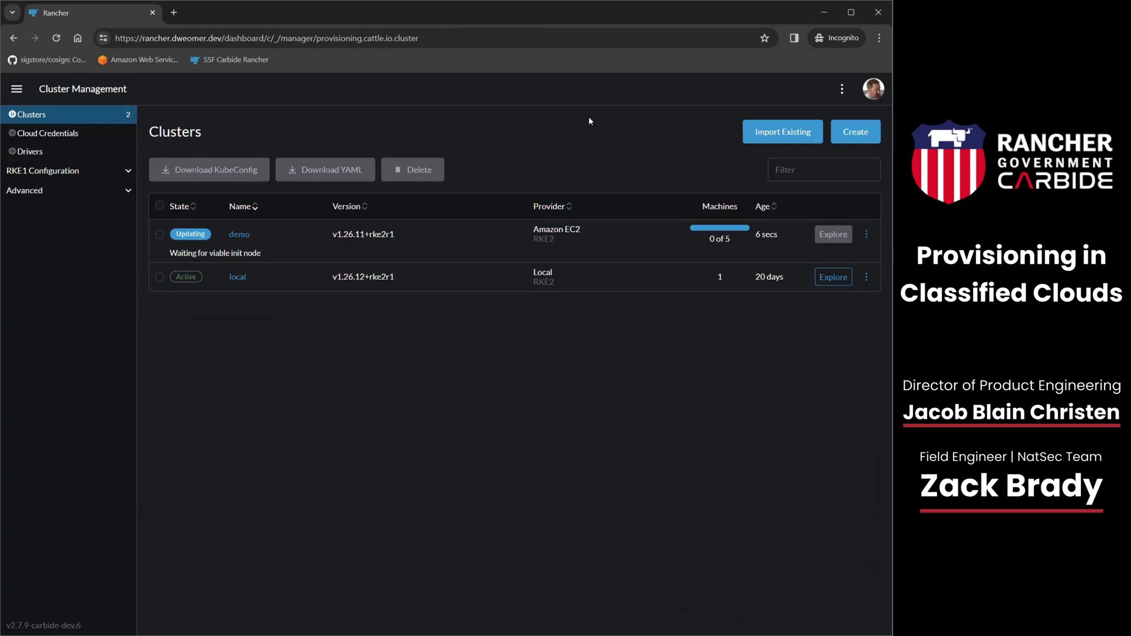
pyautogui.click(238, 235)
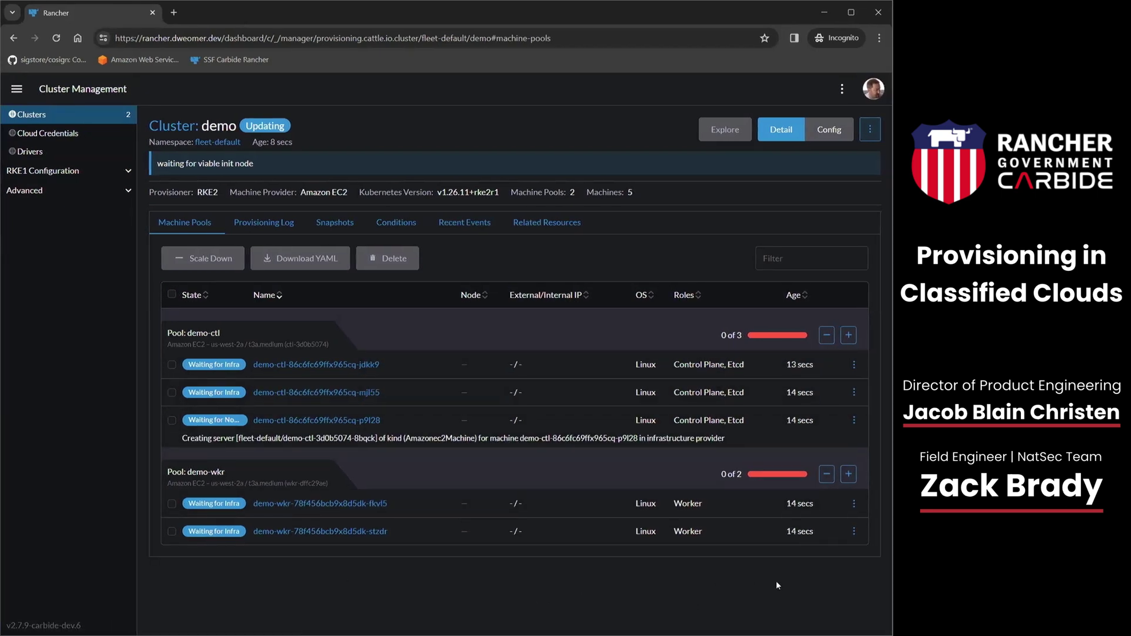
# Open the demo secret in the local cluster's cattle-global-data namespace and examine its Amazon EC2 credential fields.
pyautogui.click(32, 194)
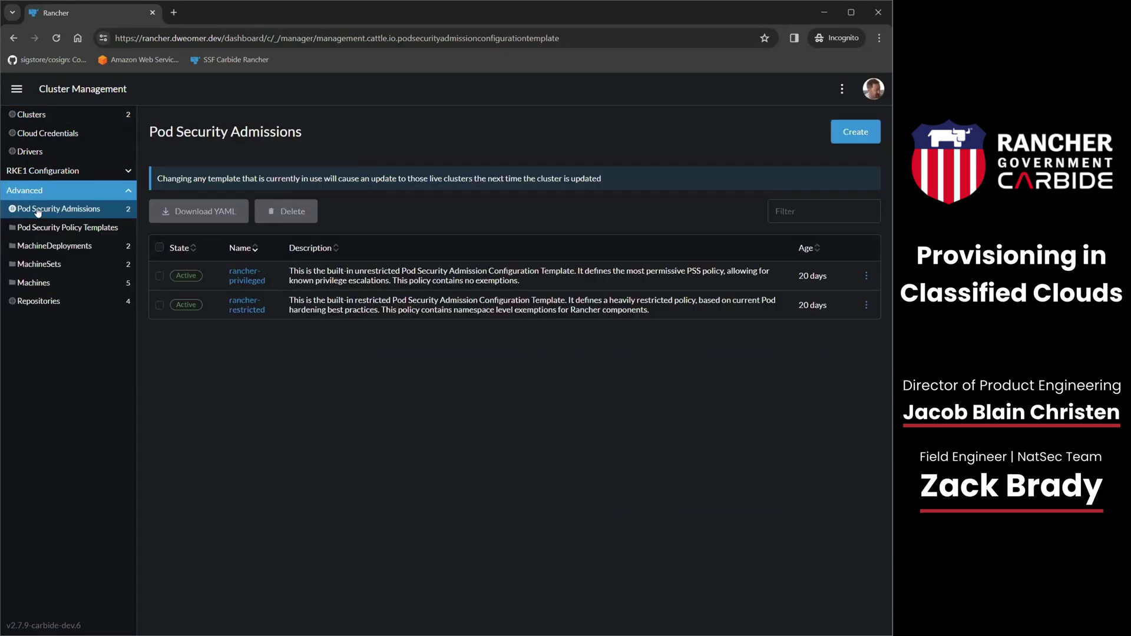
pyautogui.click(49, 188)
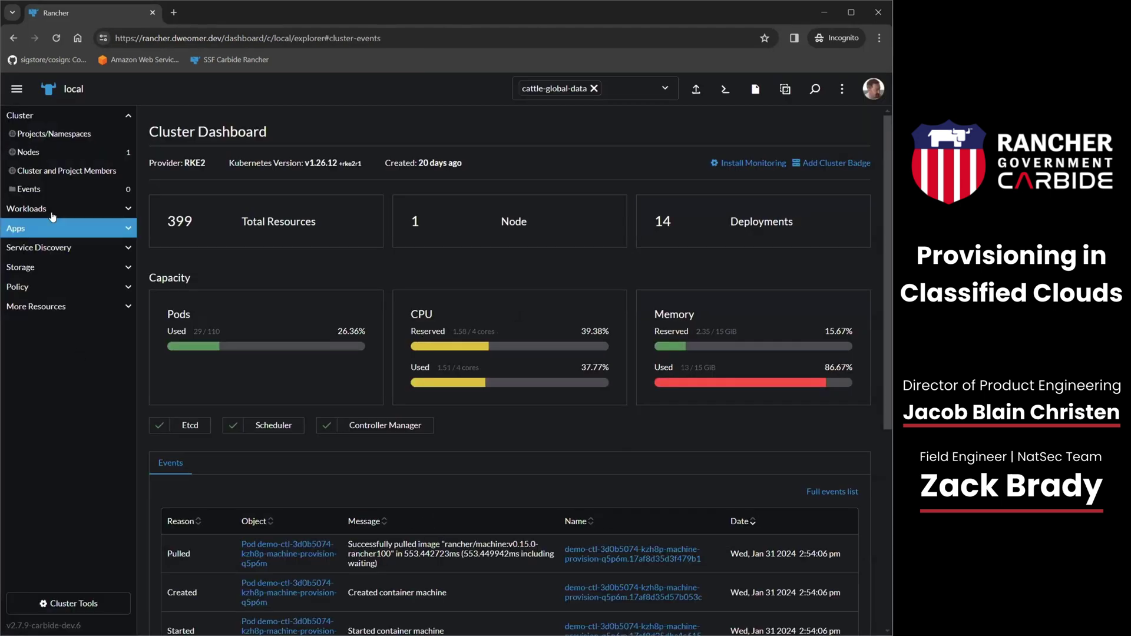
pyautogui.click(51, 306)
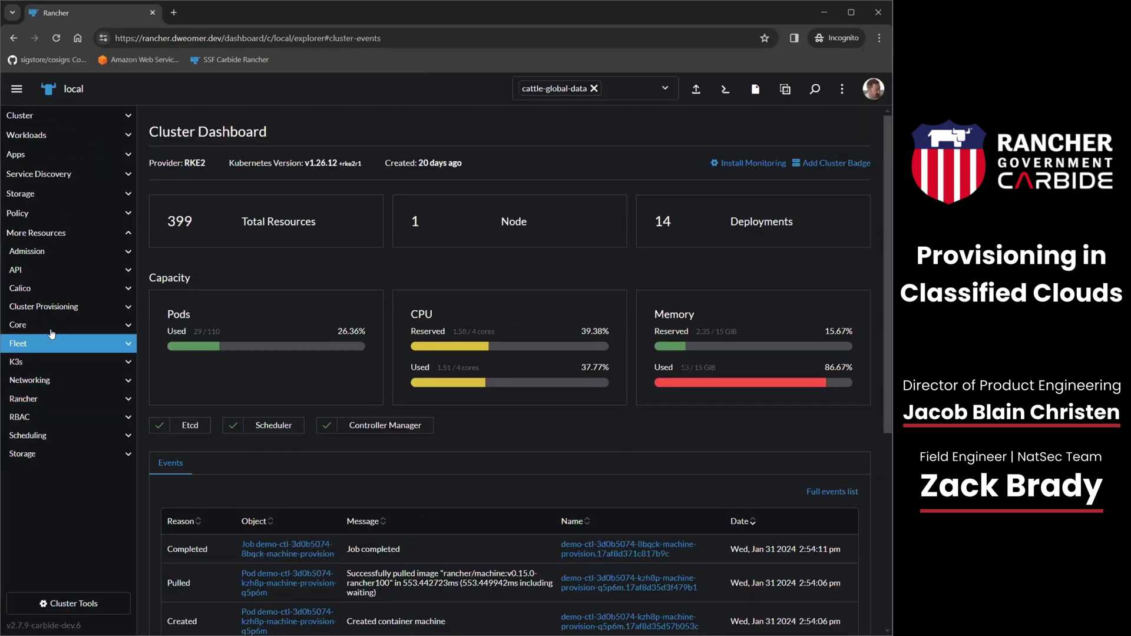
pyautogui.click(51, 330)
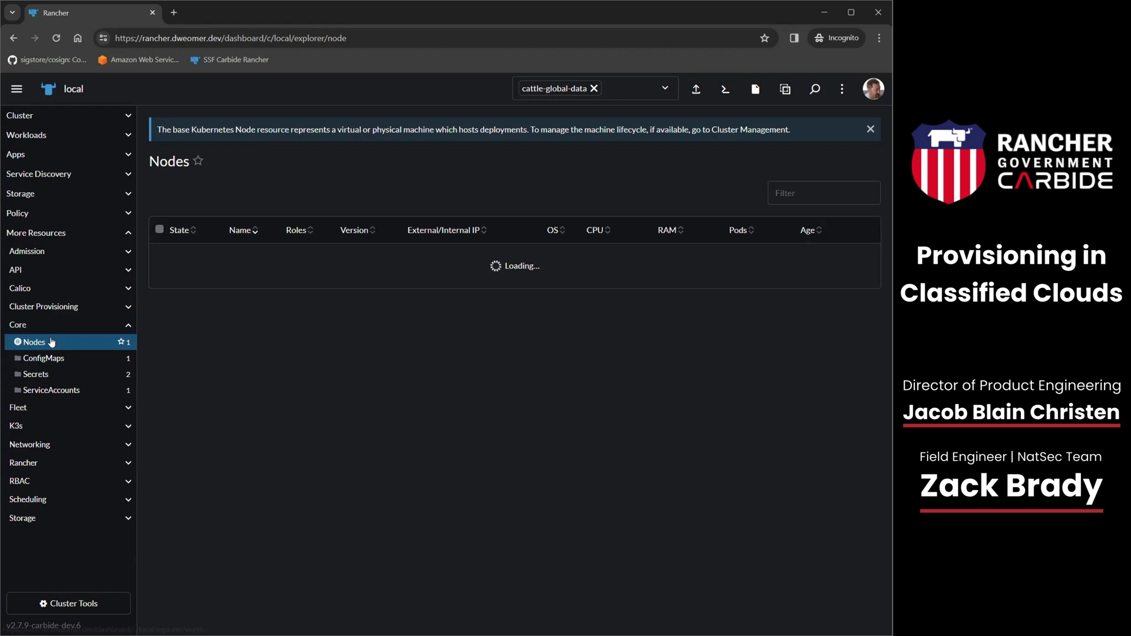
pyautogui.click(51, 375)
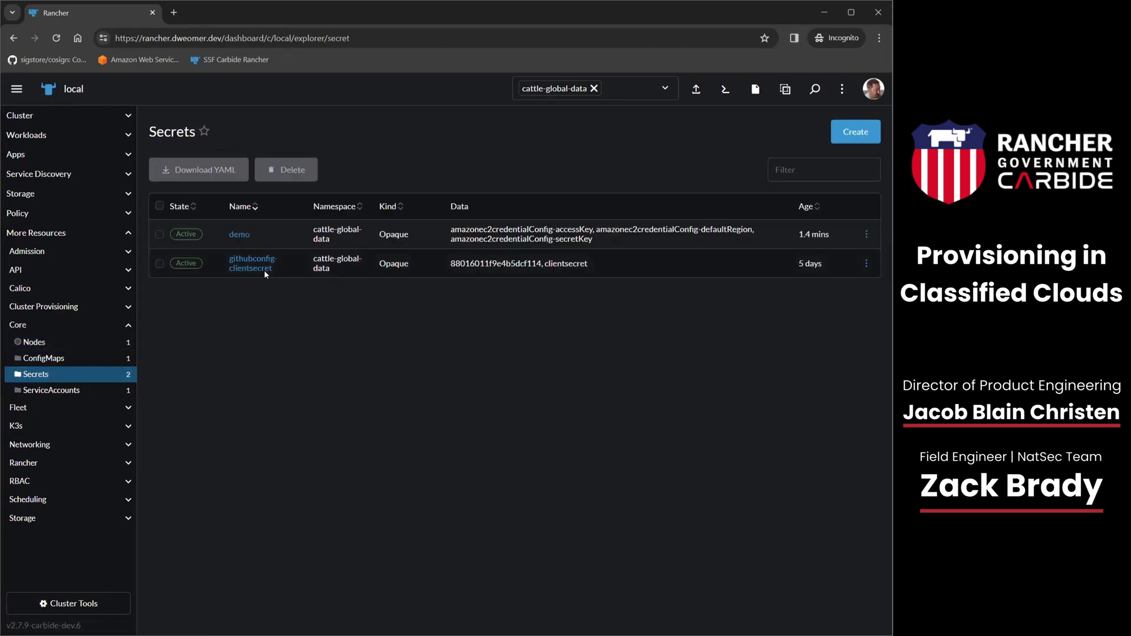
pyautogui.click(241, 235)
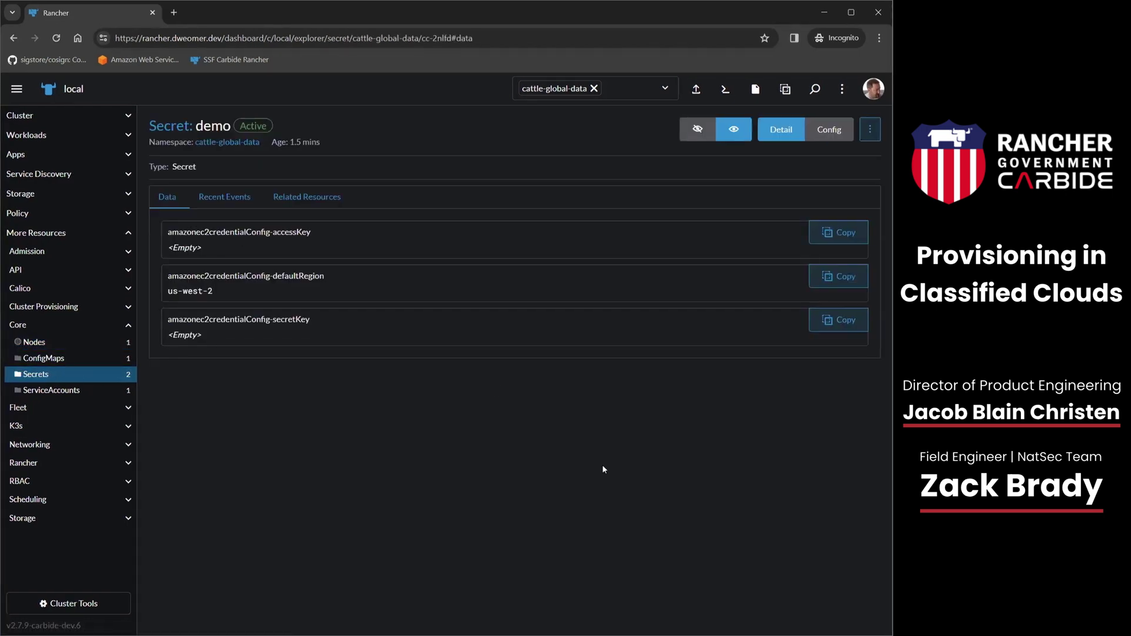
# Open the demo secret's YAML and examine the accessKey and secretKey entries and the auth.cattle.io/cloud-credential-kind annotation.
pyautogui.click(871, 130)
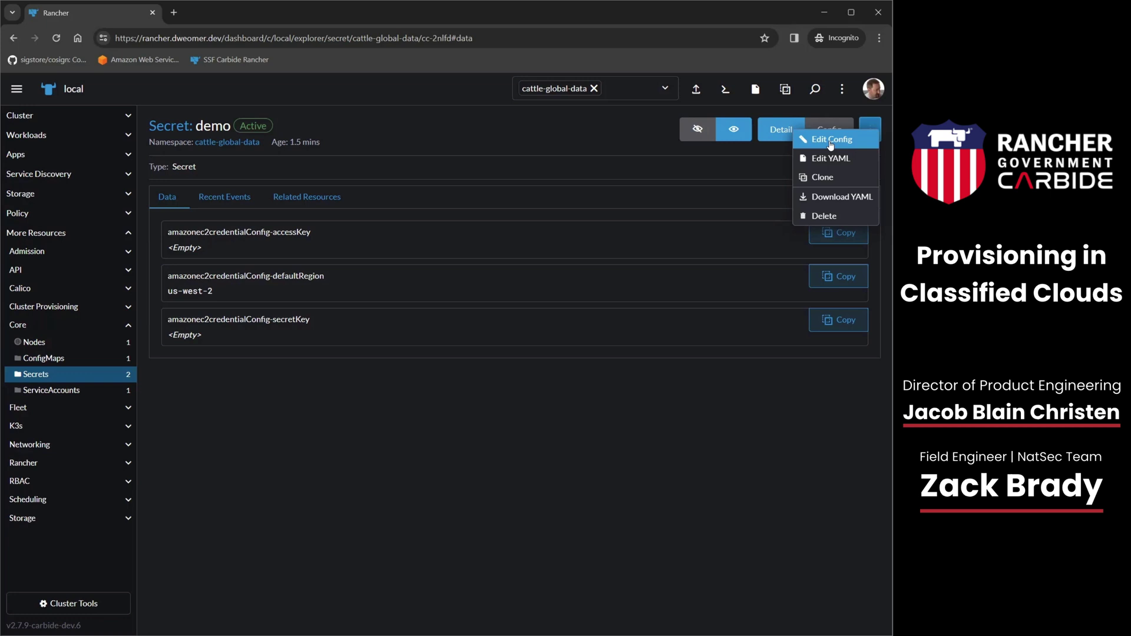
pyautogui.click(832, 159)
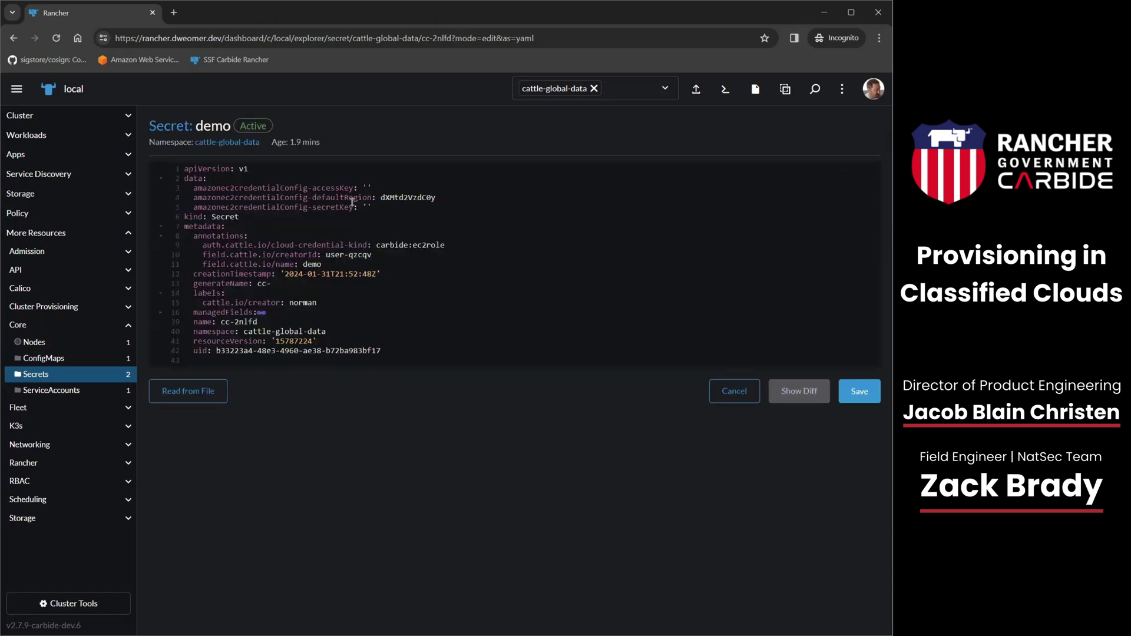
pyautogui.doubleClick(350, 210)
pyautogui.doubleClick(345, 191)
pyautogui.click(378, 180)
pyautogui.doubleClick(320, 188)
pyautogui.moveTo(455, 246); pyautogui.dragTo(202, 246)
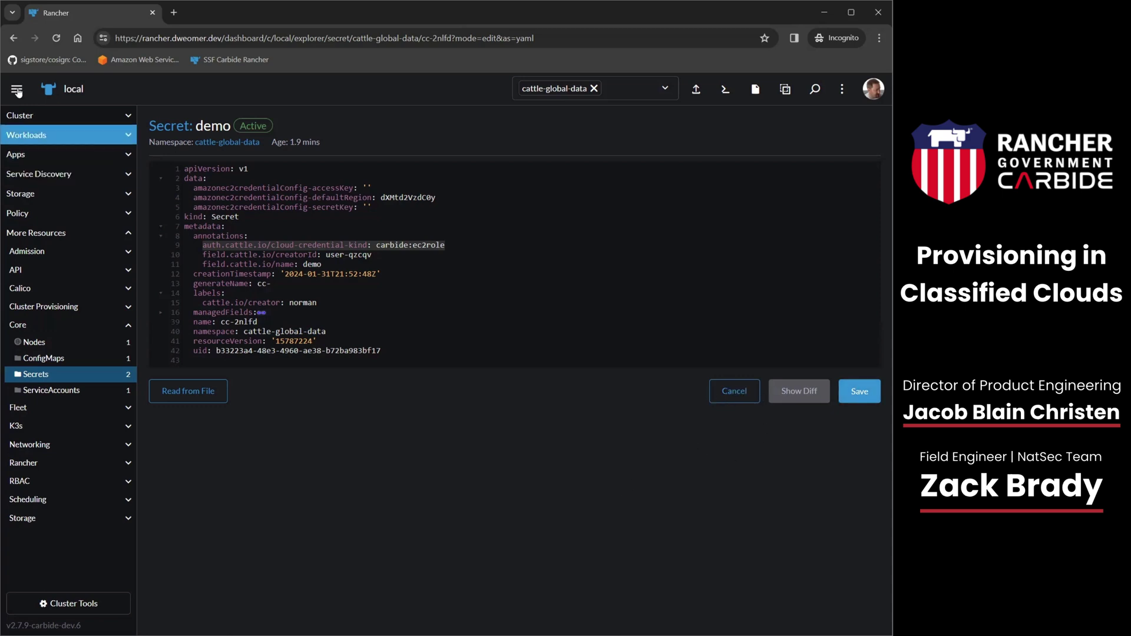
# Return to Cluster Management and open the demo cluster to check its provisioned machine pools.
pyautogui.click(17, 89)
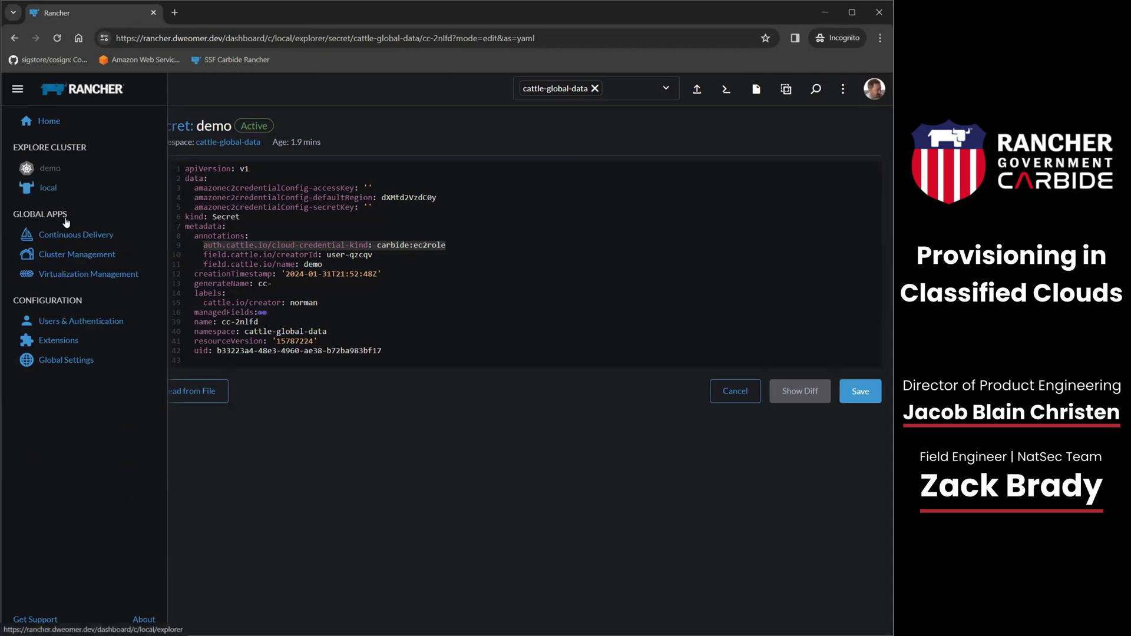
pyautogui.click(68, 260)
pyautogui.click(232, 233)
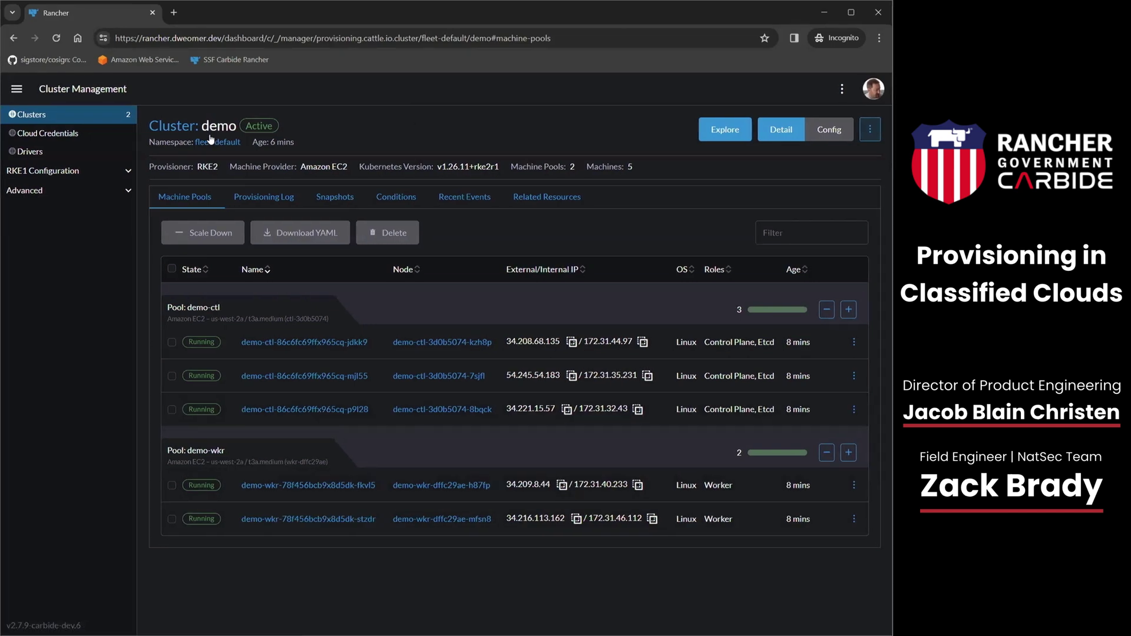
# Edit the demo cluster's configuration to set the wkr pool's machine count to 5, and save it.
pyautogui.click(69, 115)
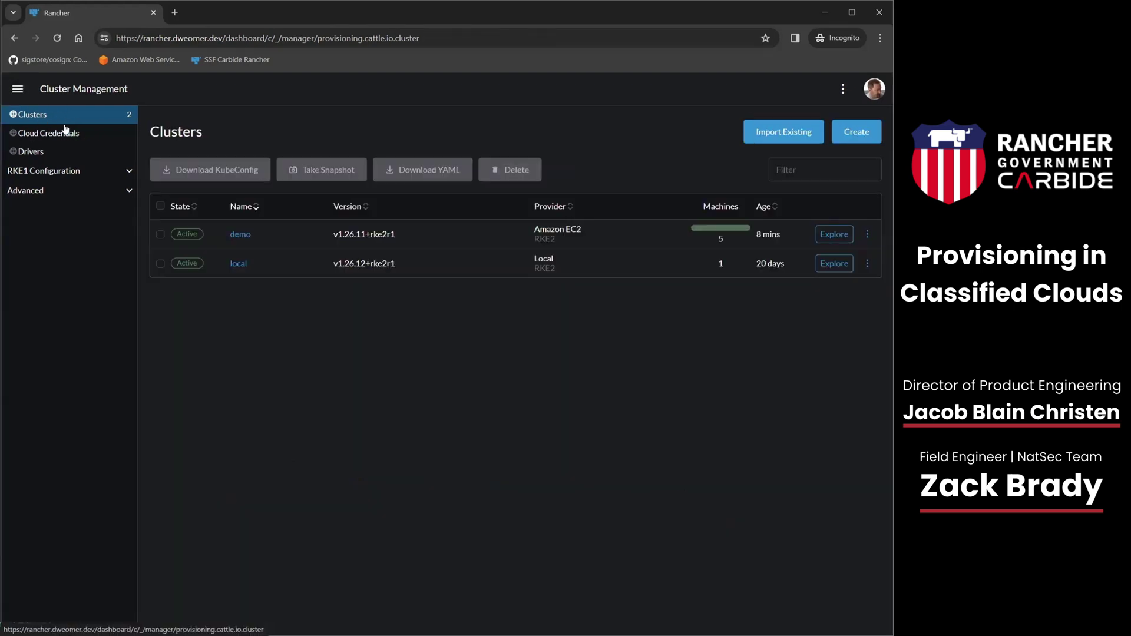
pyautogui.click(240, 233)
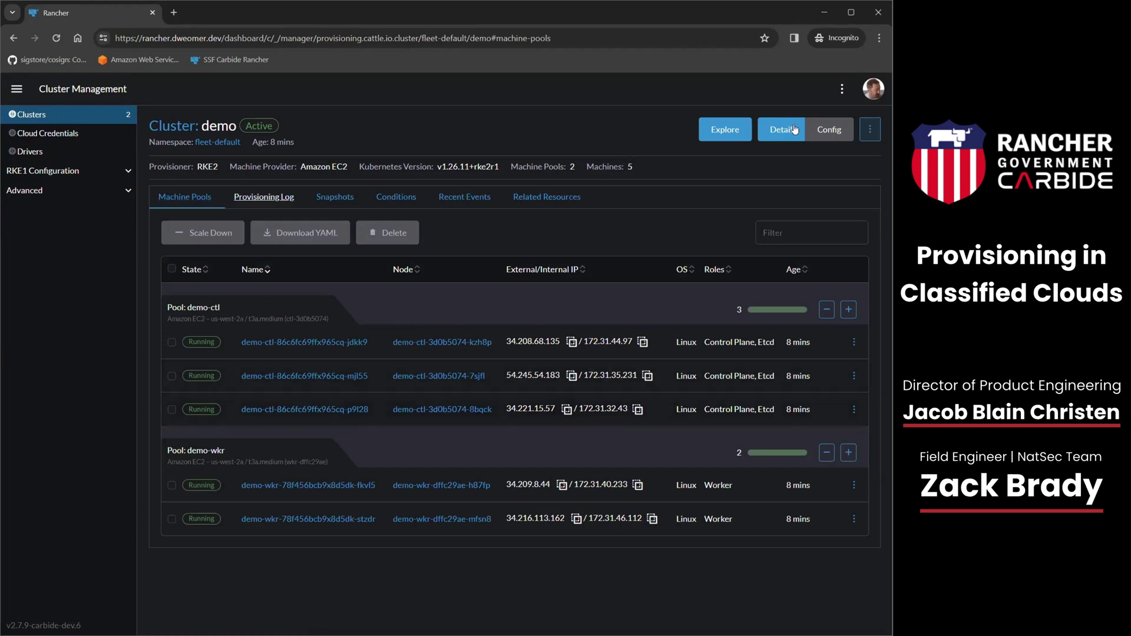
pyautogui.click(871, 129)
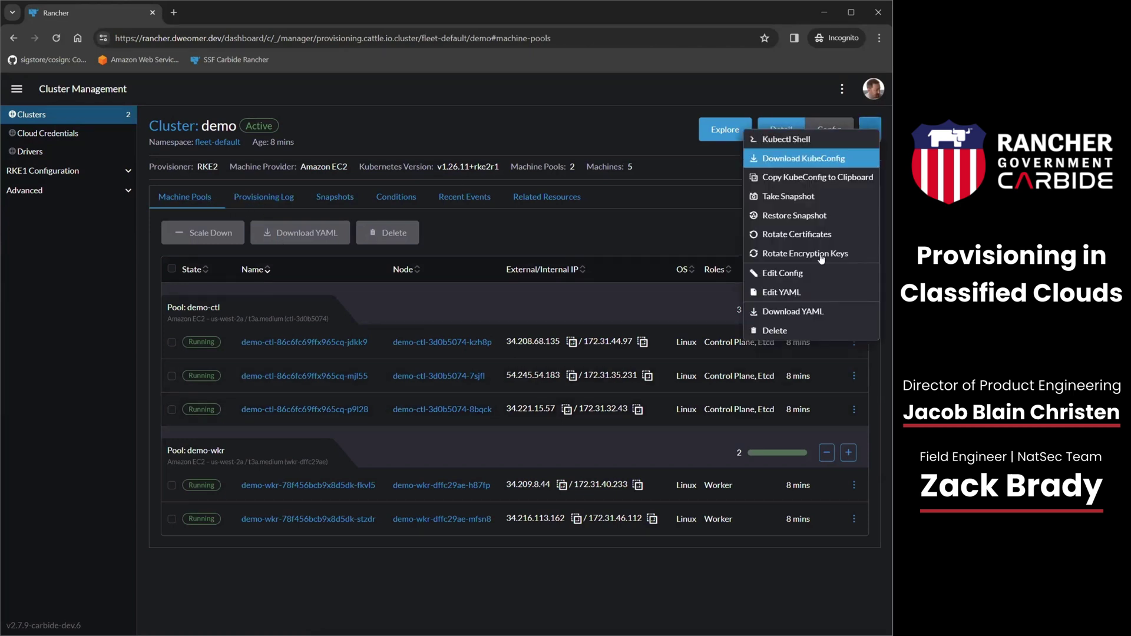
pyautogui.click(816, 273)
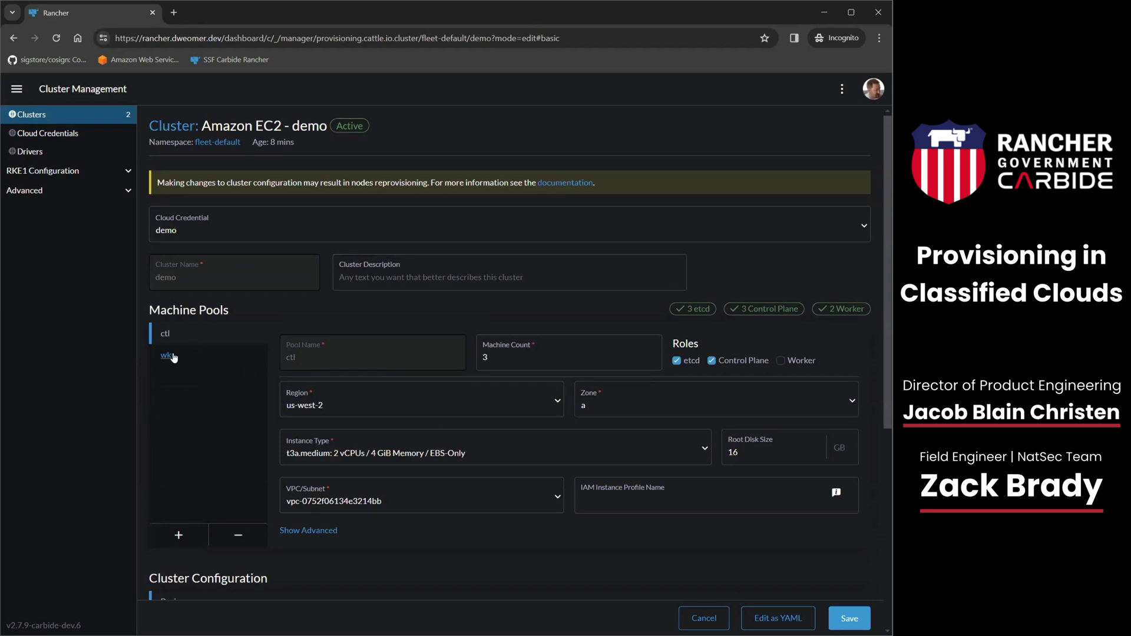
pyautogui.click(168, 356)
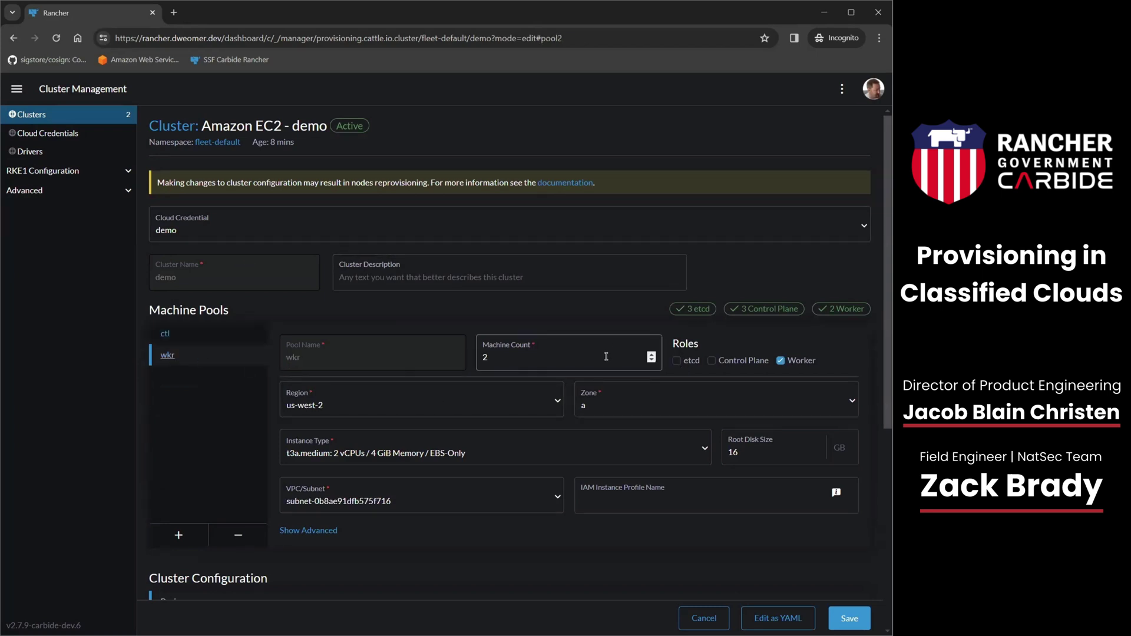
pyautogui.doubleClick(652, 355)
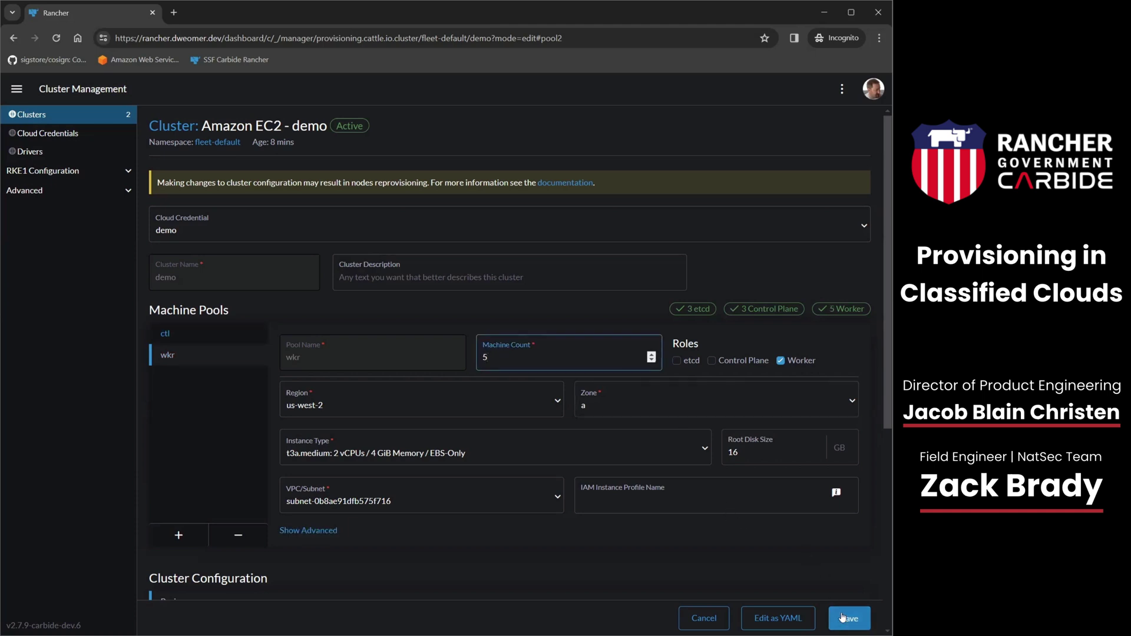
pyautogui.click(842, 613)
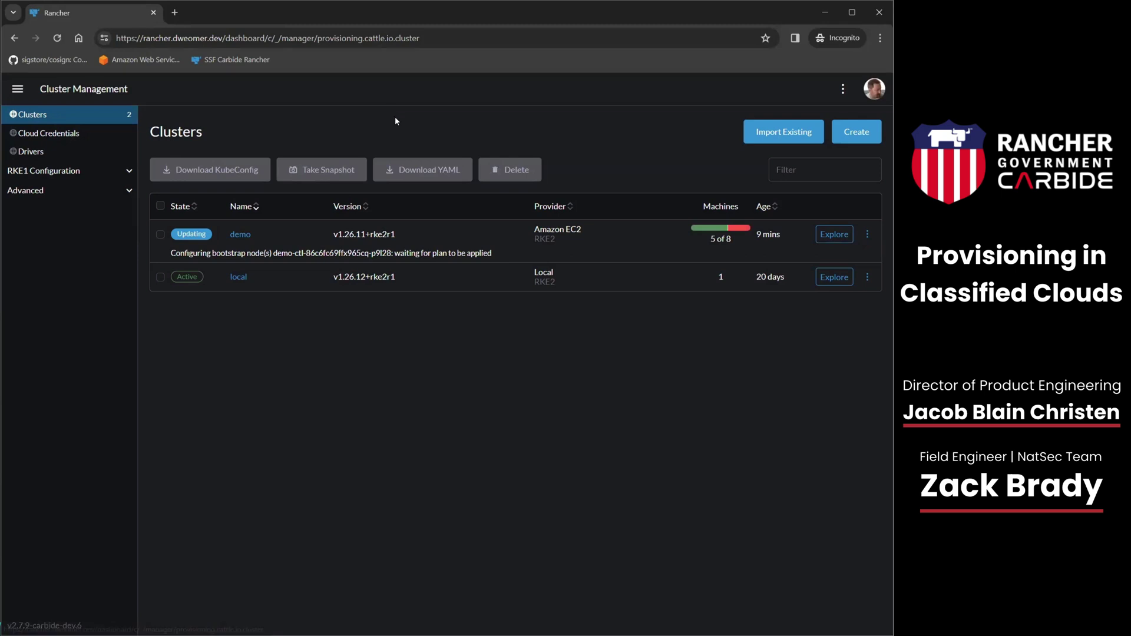
# Check the demo cluster's machine pools after the scaling change, and examine the nodes and taints in its cluster explorer.
pyautogui.click(240, 236)
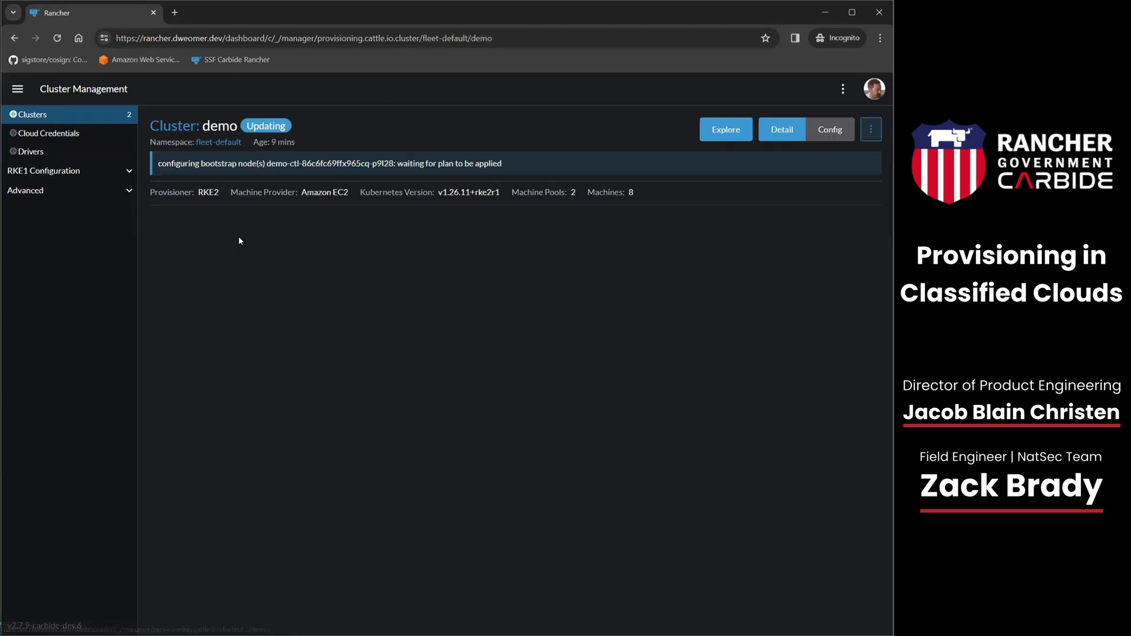
pyautogui.scroll(-1, 244, 485)
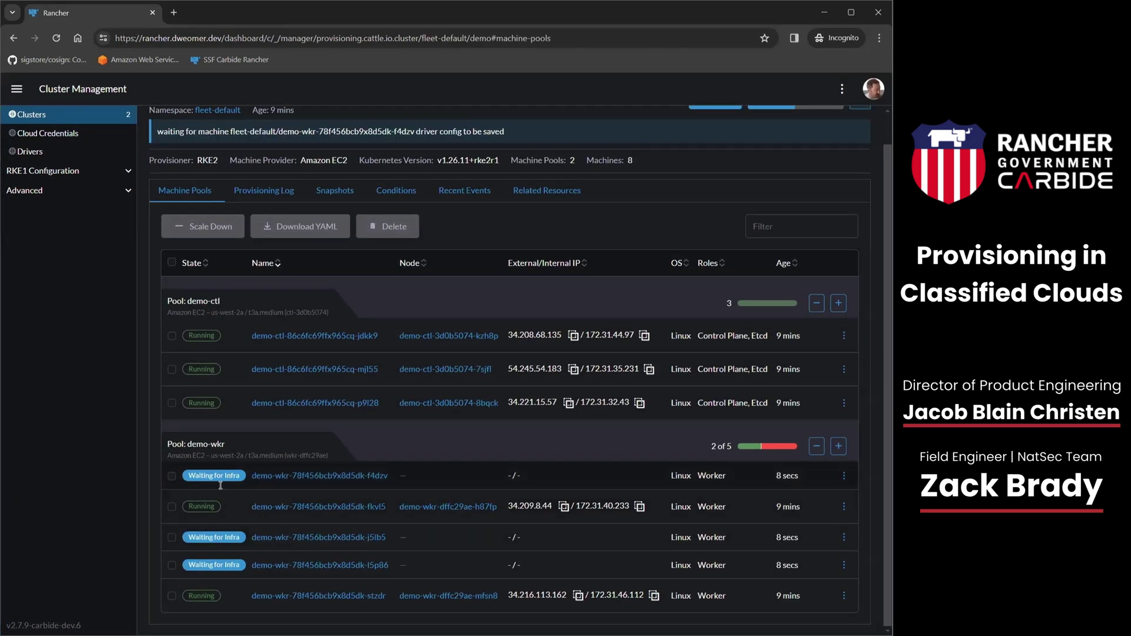
pyautogui.click(17, 89)
pyautogui.click(43, 168)
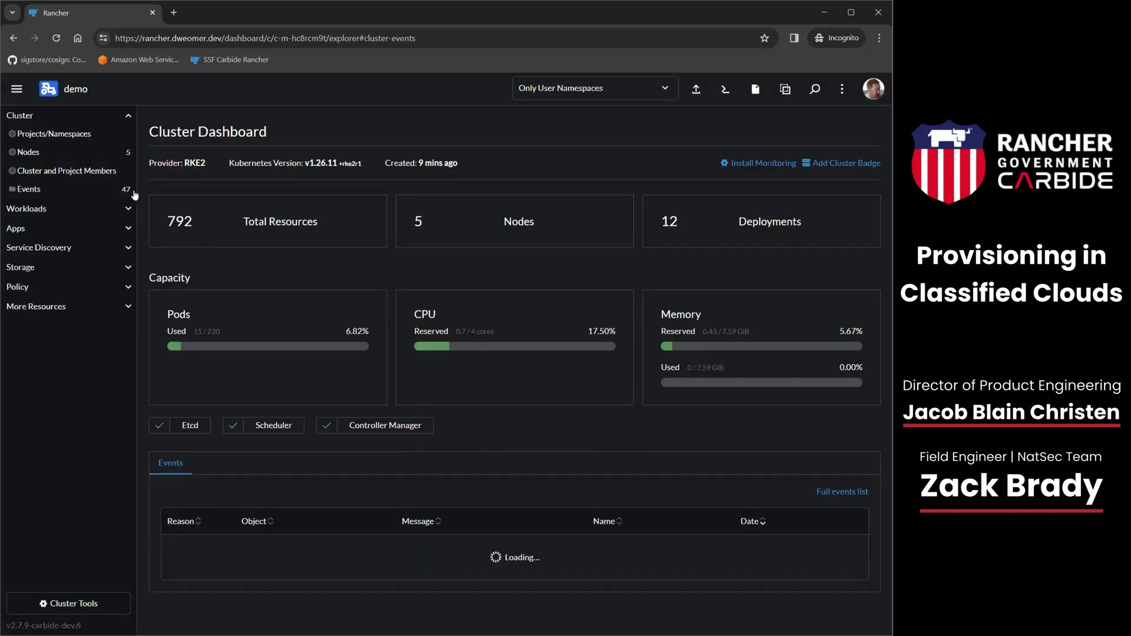
pyautogui.click(117, 152)
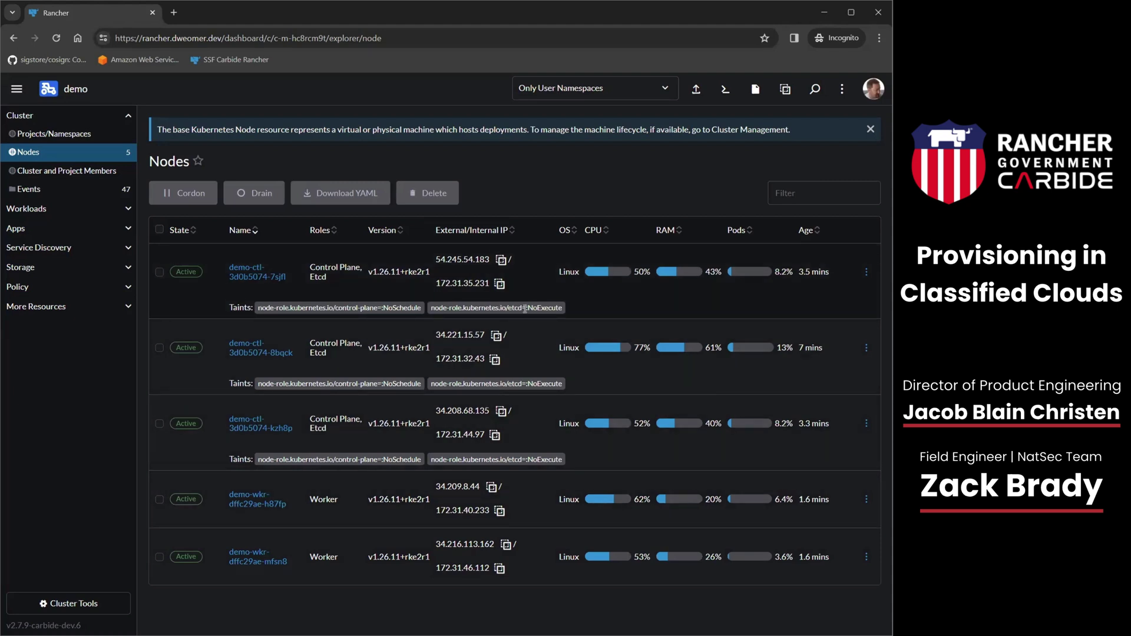
pyautogui.moveTo(563, 308); pyautogui.dragTo(520, 307)
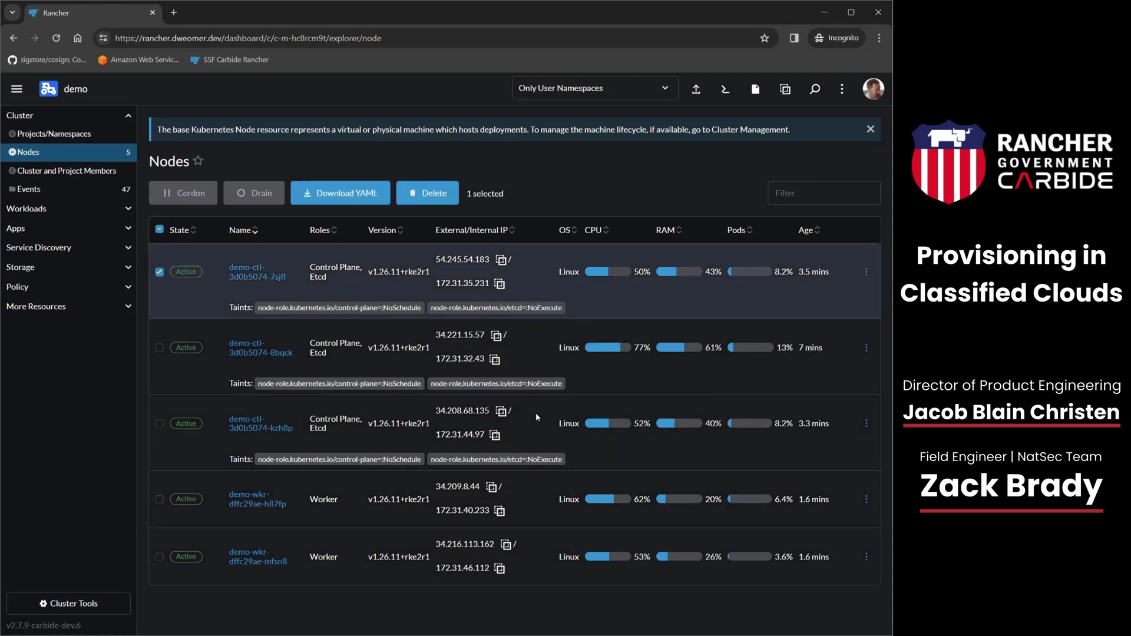
pyautogui.click(543, 426)
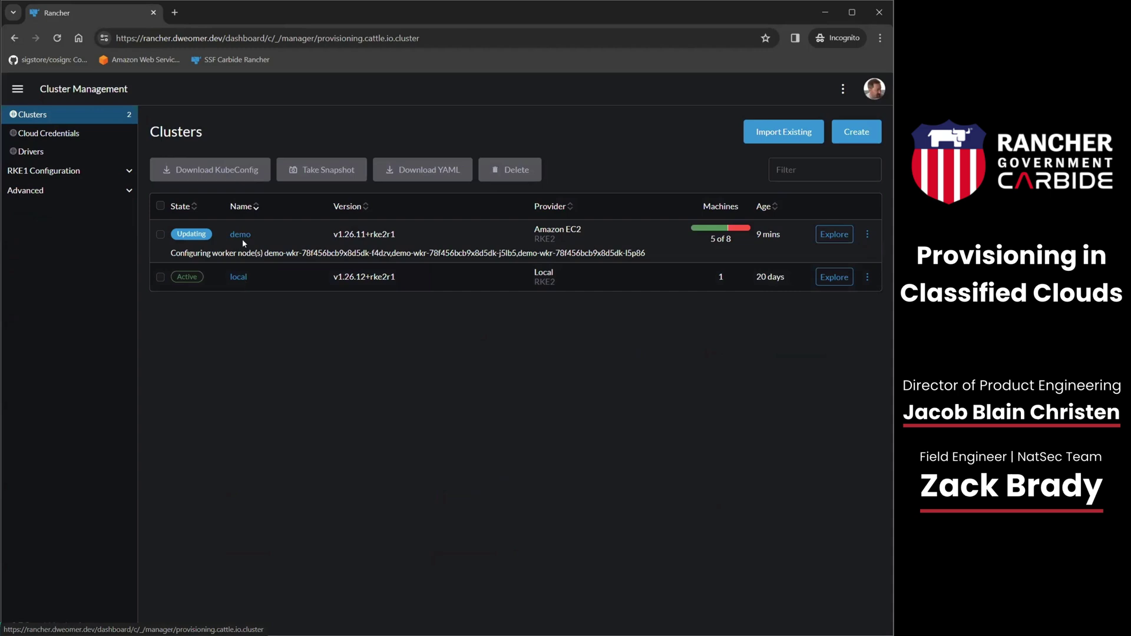
# Reopen the demo cluster in Cluster Management and examine the provisioning state of the wkr pool's machines.
pyautogui.click(243, 239)
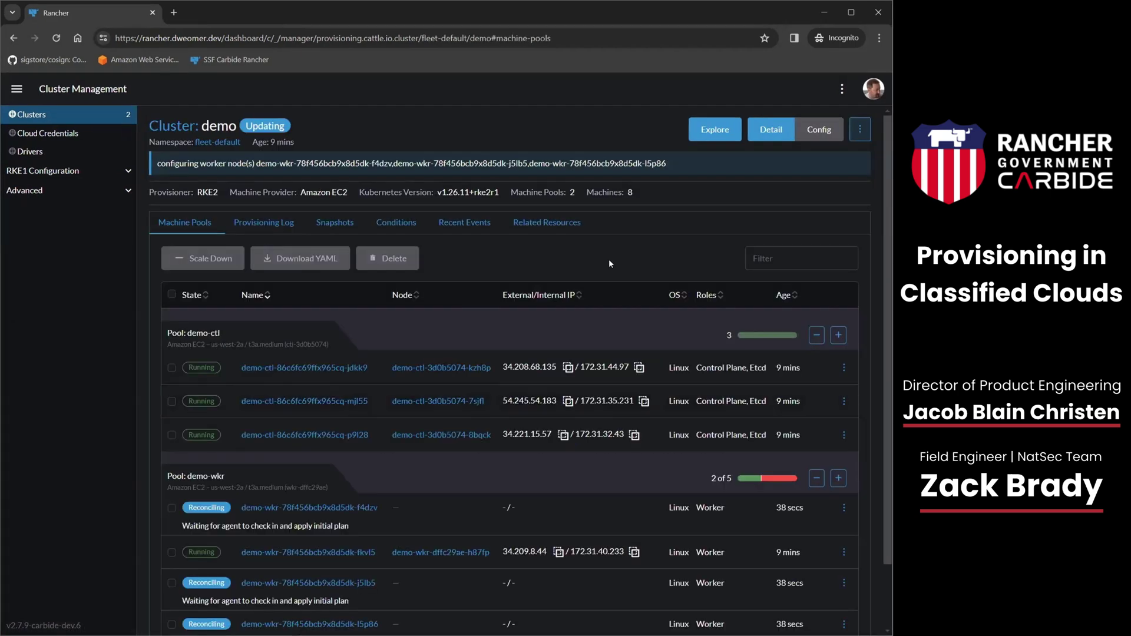
pyautogui.scroll(-1, 609, 263)
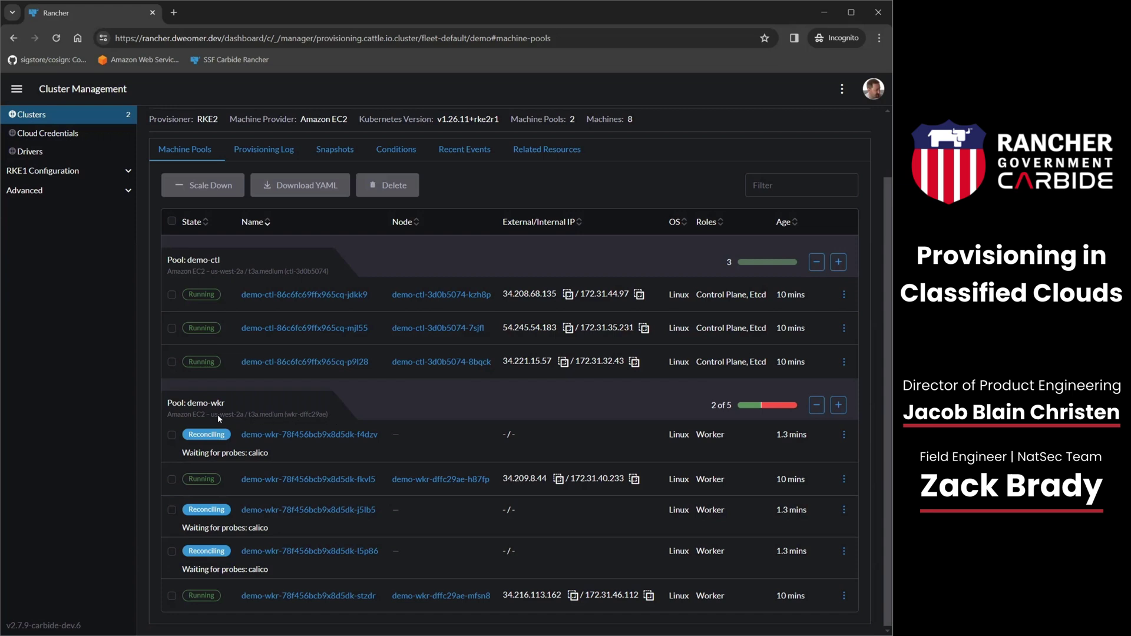
pyautogui.moveTo(328, 415); pyautogui.dragTo(174, 416)
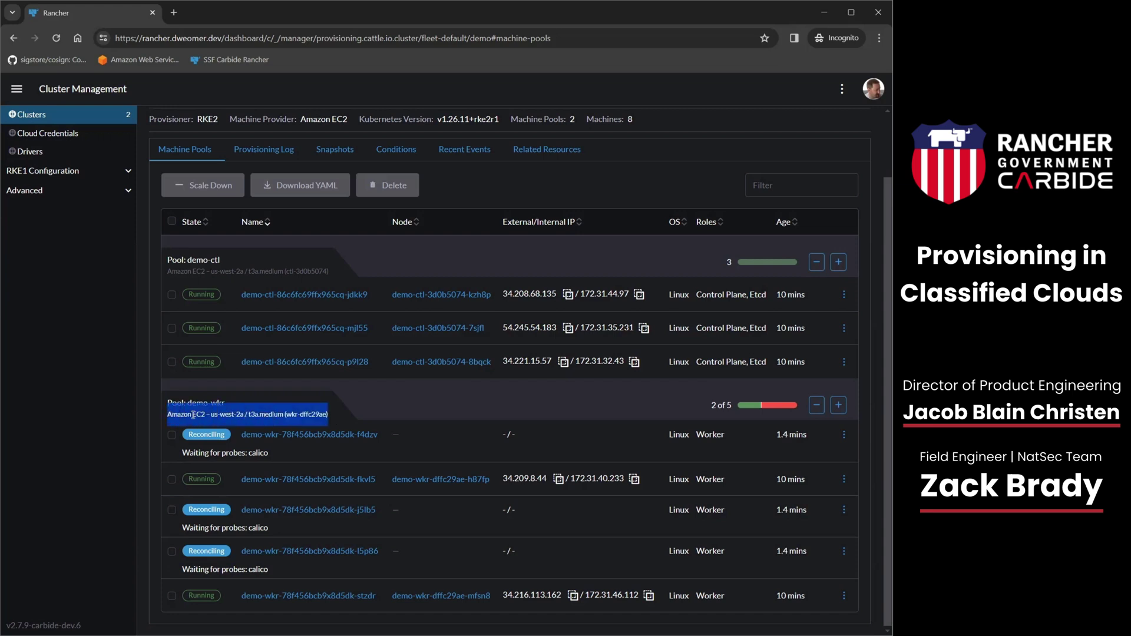
pyautogui.click(367, 412)
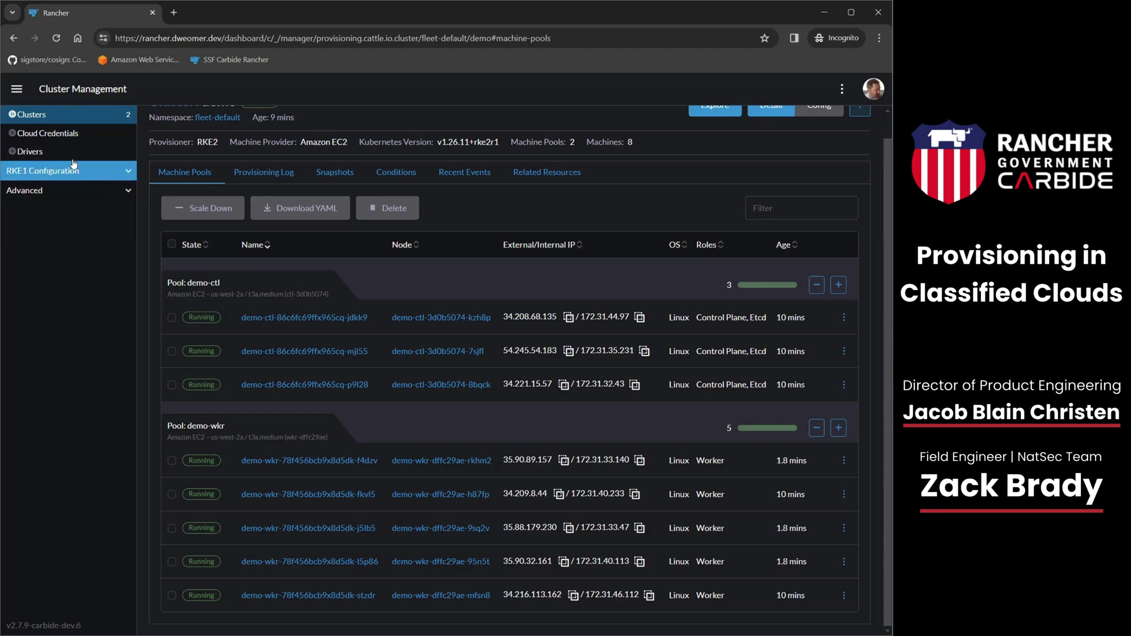
# Explore the demo cluster and review its control-plane and worker nodes in the node list.
pyautogui.click(17, 89)
pyautogui.click(48, 169)
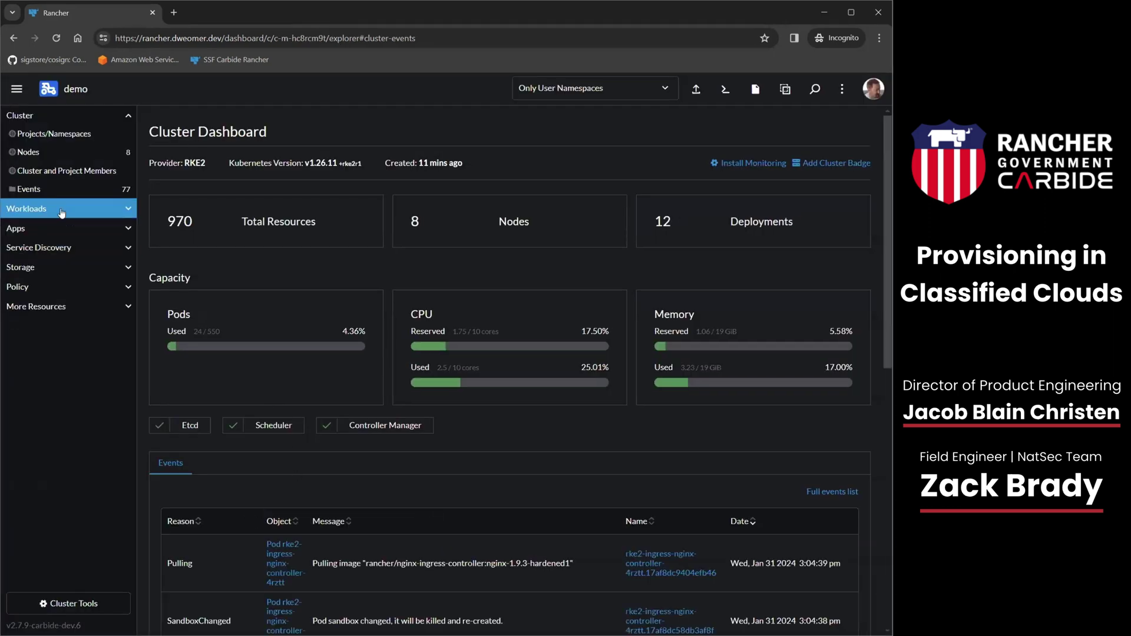
pyautogui.click(36, 154)
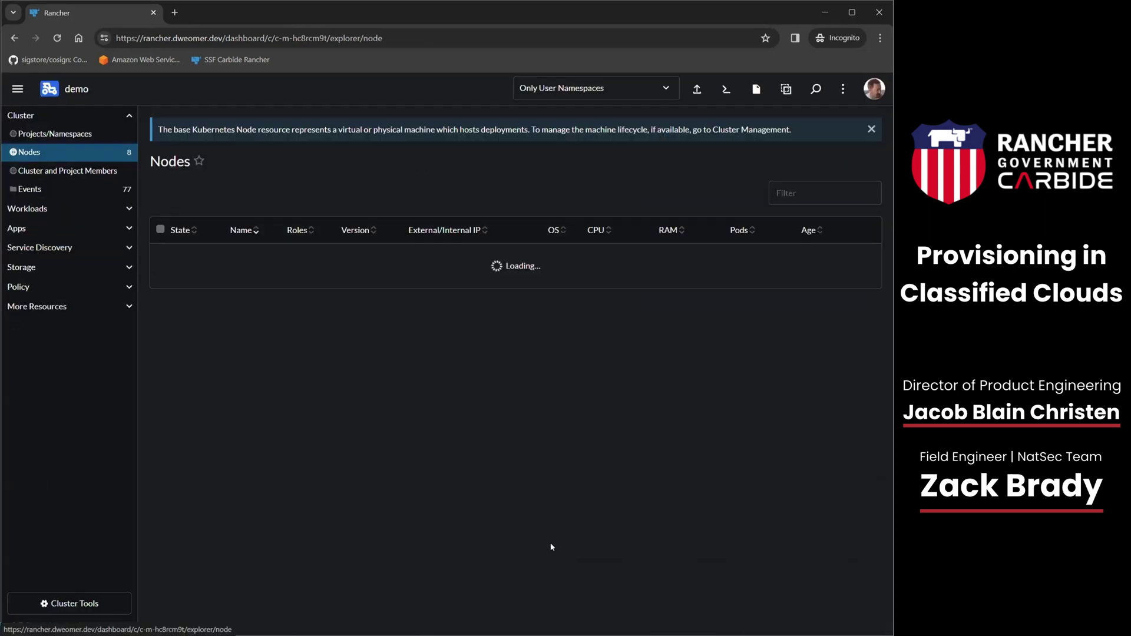
pyautogui.scroll(-5, 324, 607)
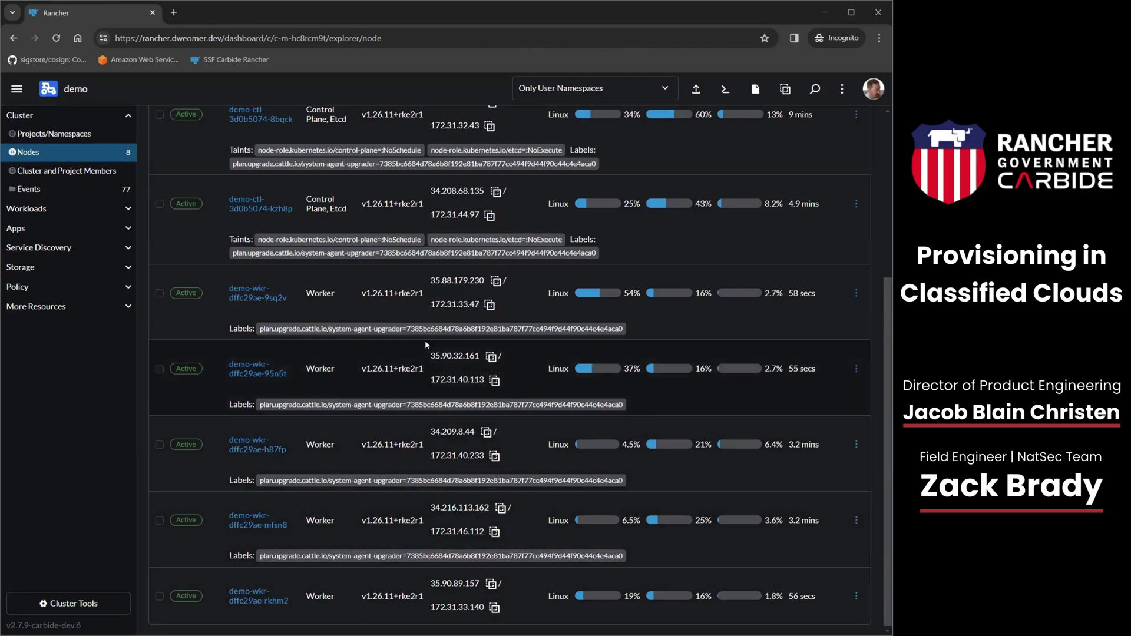
pyautogui.scroll(2, 410, 282)
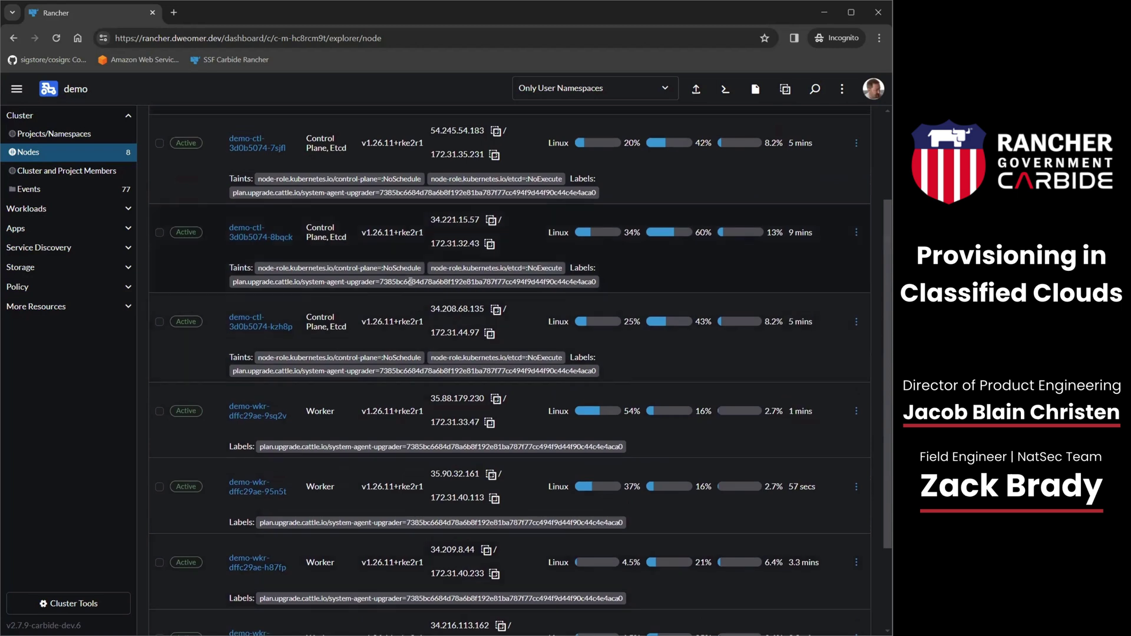
# Examine the plan.upgrade.cattle.io/system-agent-upgrader label on node demo-ctl-3d0b5074-8bqck, and review the remaining nodes' labels.
pyautogui.doubleClick(411, 282)
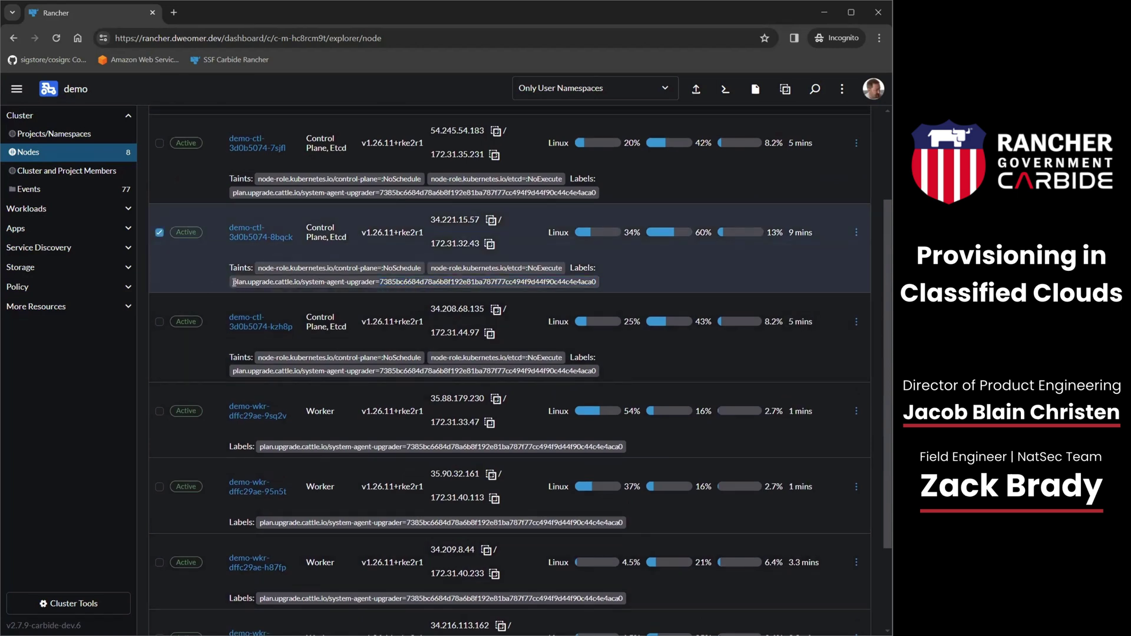
pyautogui.tripleClick(356, 282)
pyautogui.click(595, 282)
pyautogui.moveTo(592, 282); pyautogui.dragTo(232, 282)
pyautogui.scroll(-3, 640, 282)
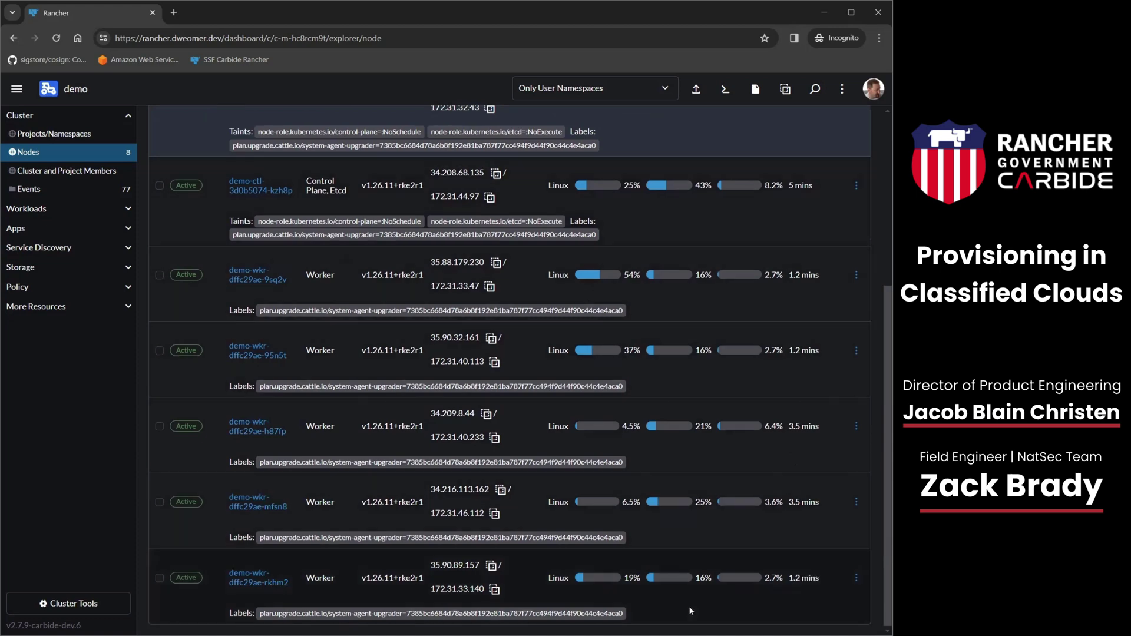
pyautogui.scroll(5, 691, 611)
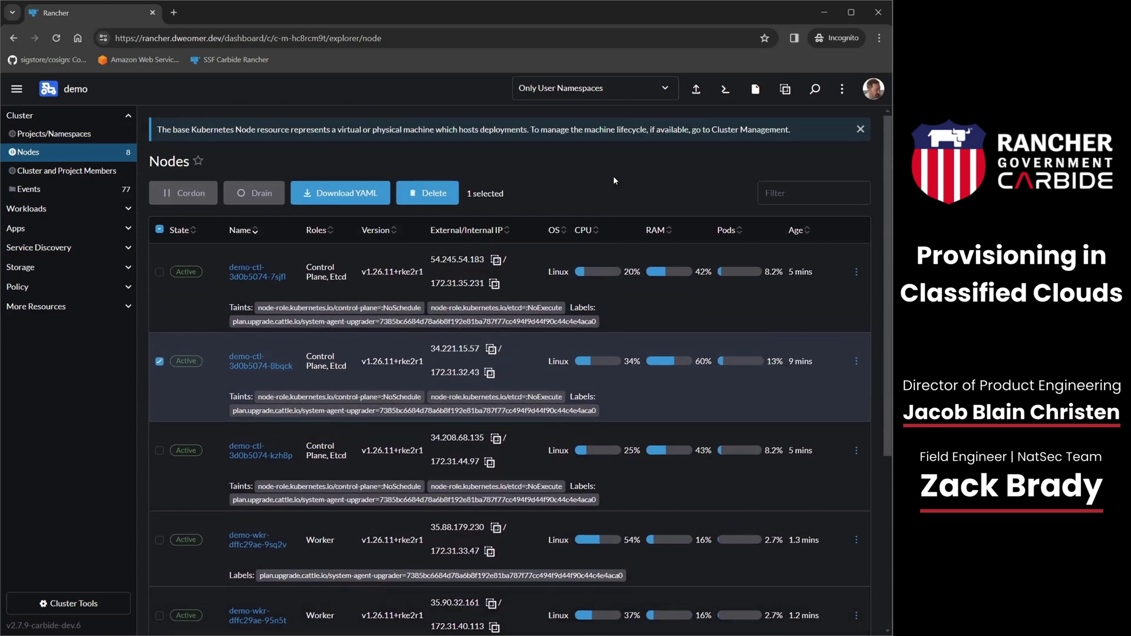